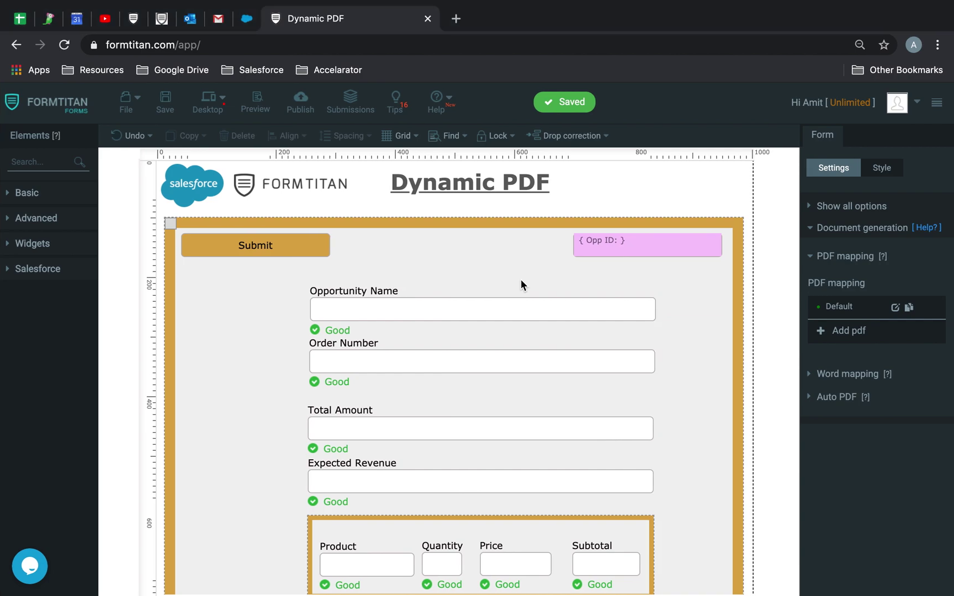
Step: Switch from the FormTitan Dynamic PDF editor to the Salesforce All Opportunities list
click(246, 19)
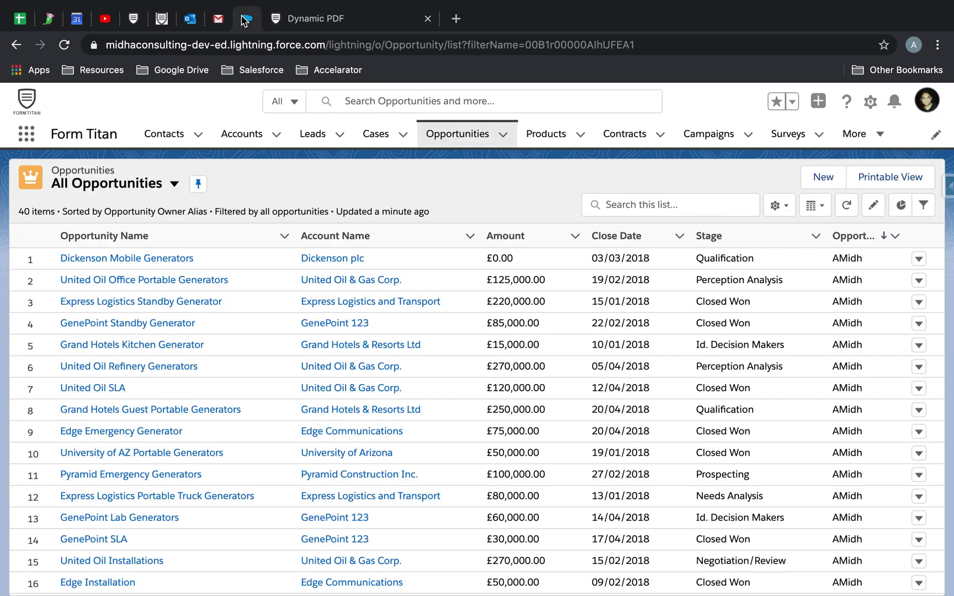
Step: Open the Titan Opportunity record and its FormTitan document generation page
scroll(339, 437, down, 10)
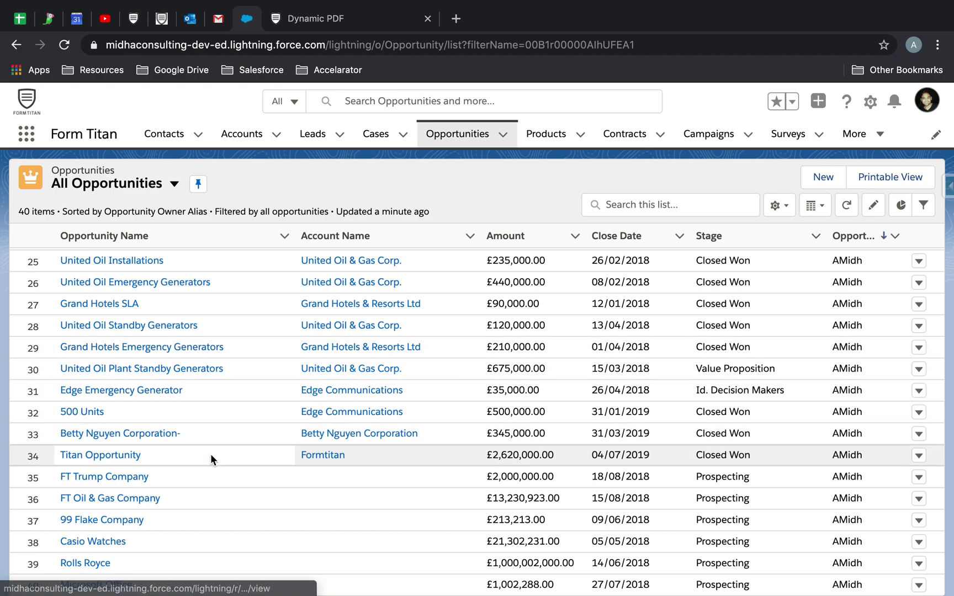
scroll(211, 455, down, 1)
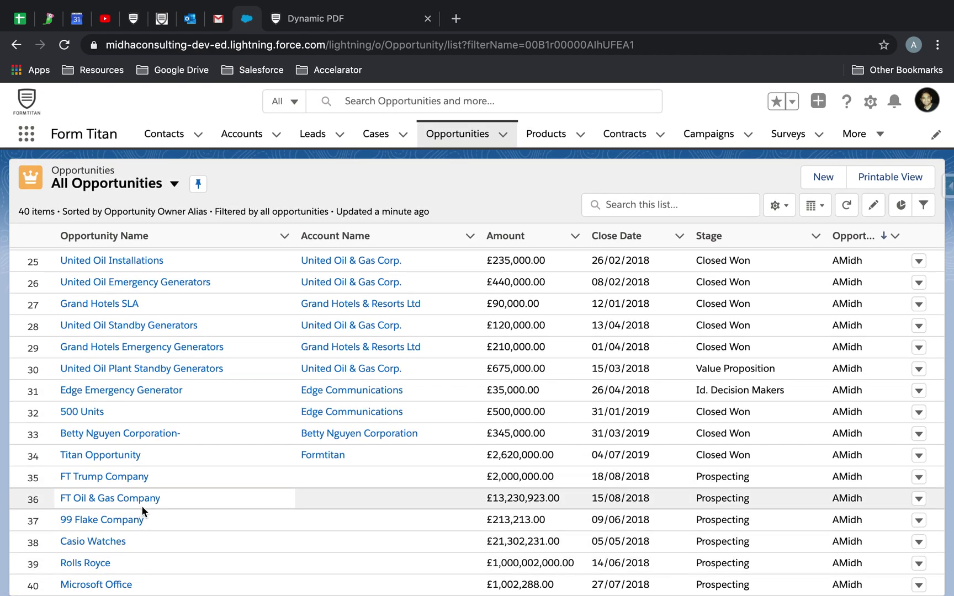
click(121, 456)
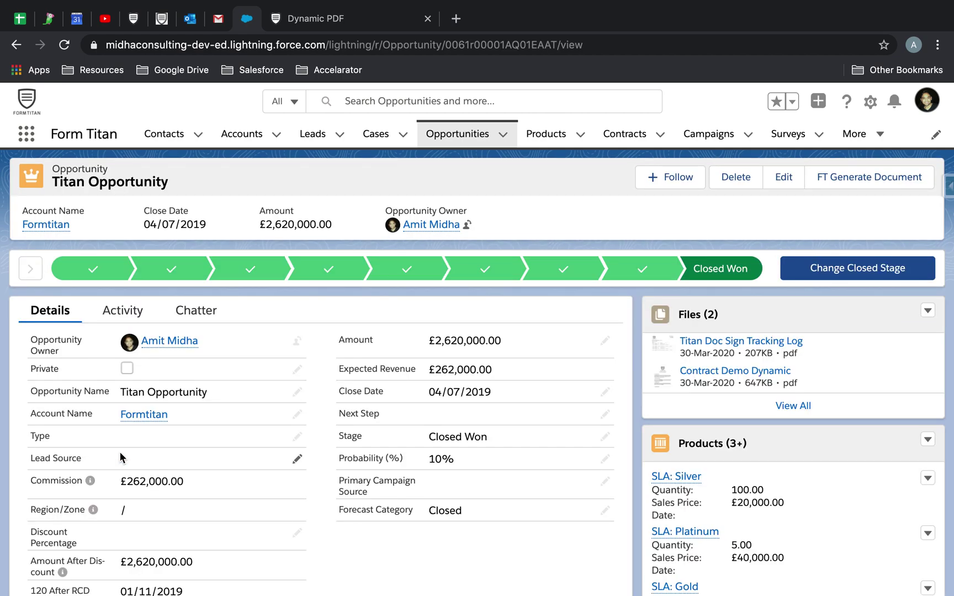
click(873, 180)
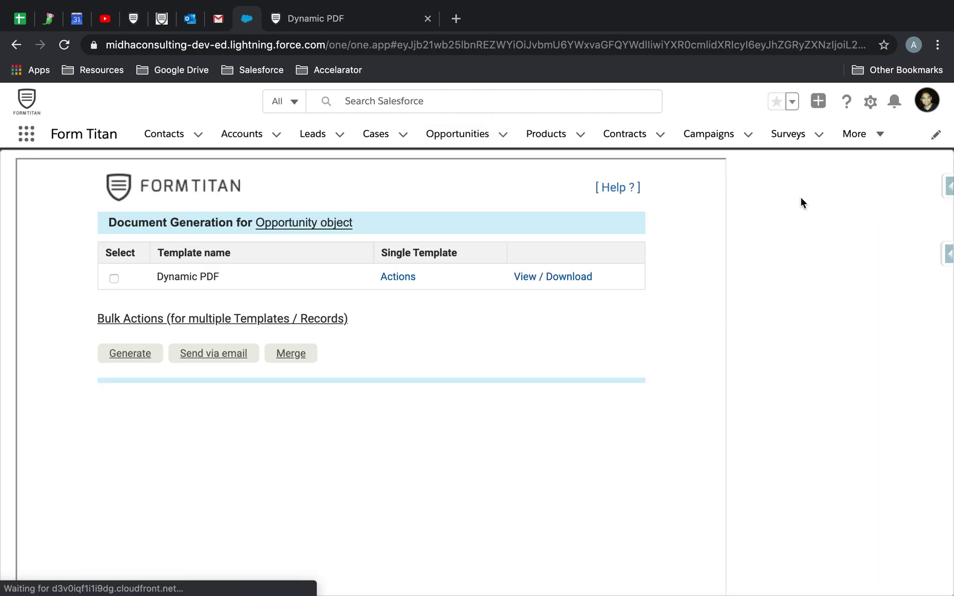
Step: Choose Email > Edit and send for the Dynamic PDF template
drag(155, 282, 278, 278)
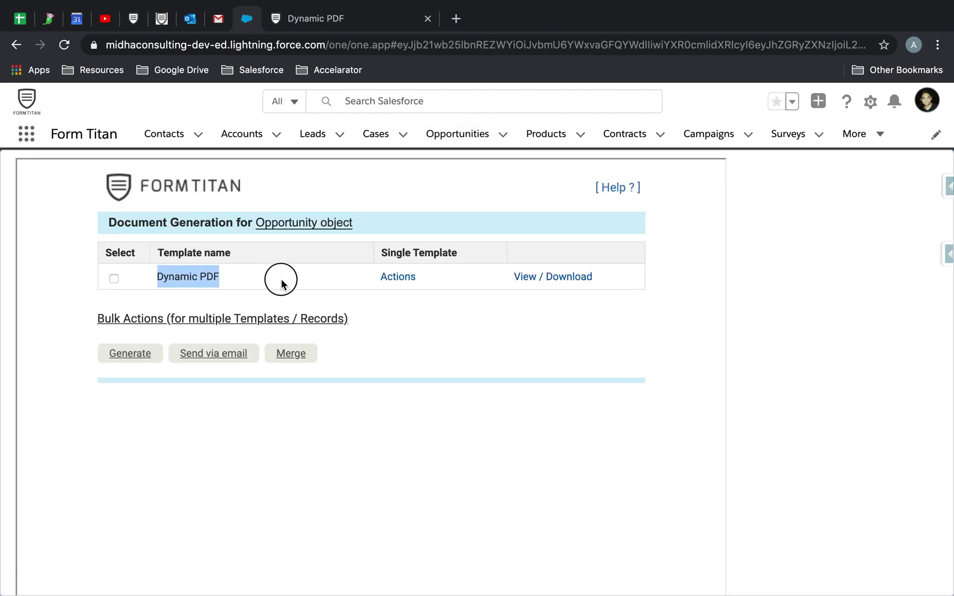
click(529, 350)
click(409, 282)
mouse_move(447, 420)
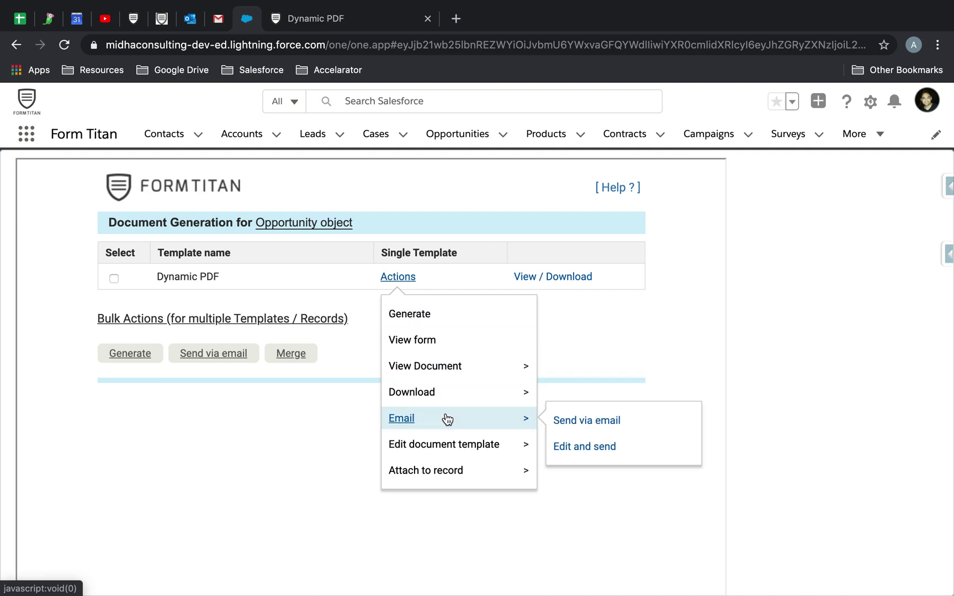
click(616, 457)
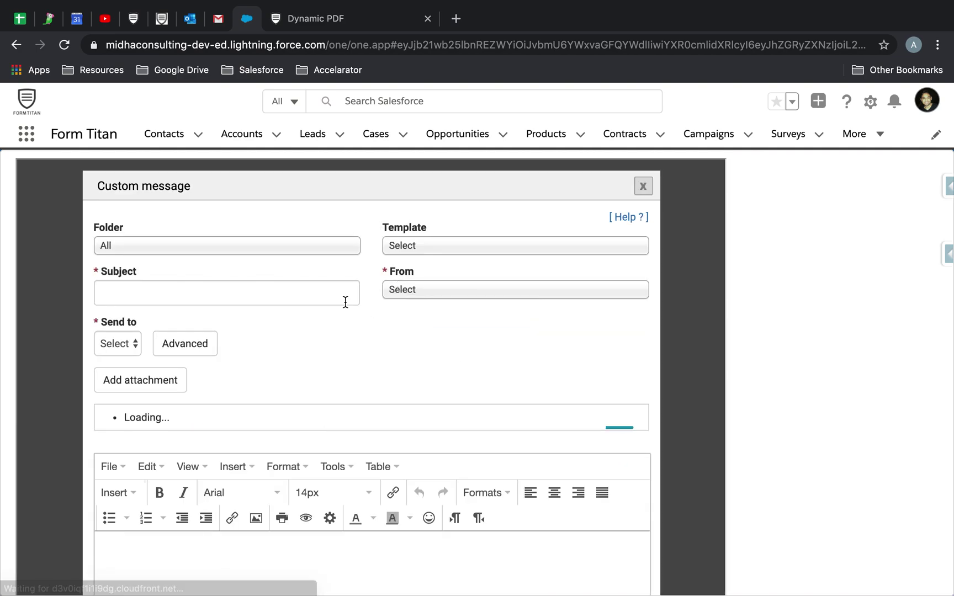
Step: Set the email subject to 'Test' and the sender to the Gmail address
click(320, 296)
text(Test)
click(426, 286)
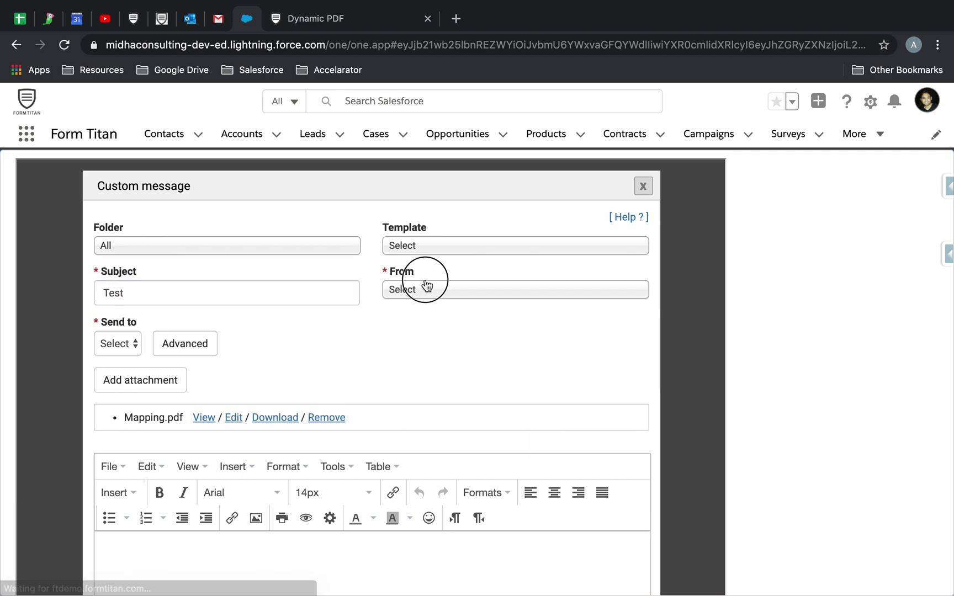
click(420, 292)
click(420, 350)
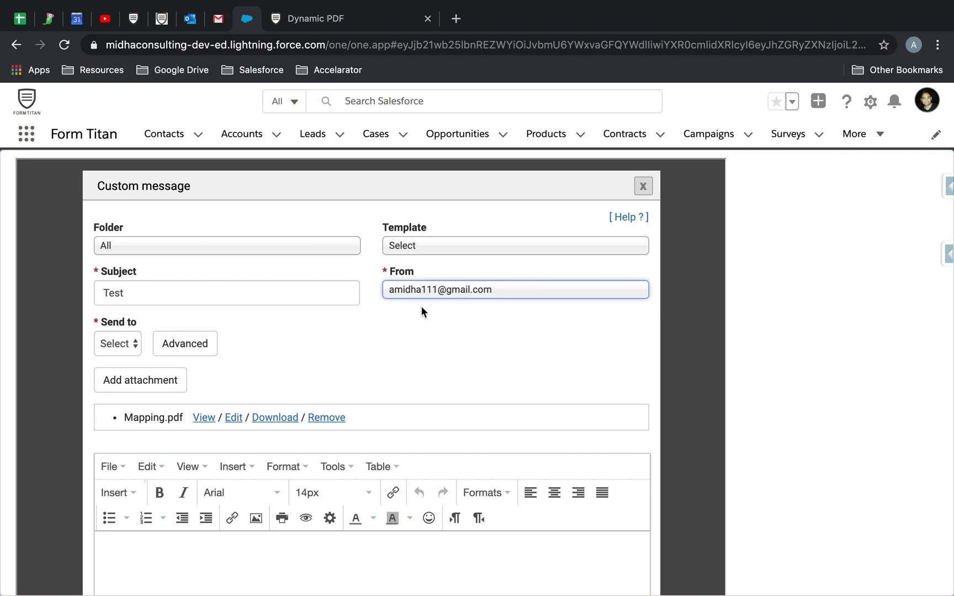
Step: Set the recipient type to Other, then clear the single recipient choice
scroll(418, 343, down, 2)
click(133, 280)
click(125, 296)
click(122, 279)
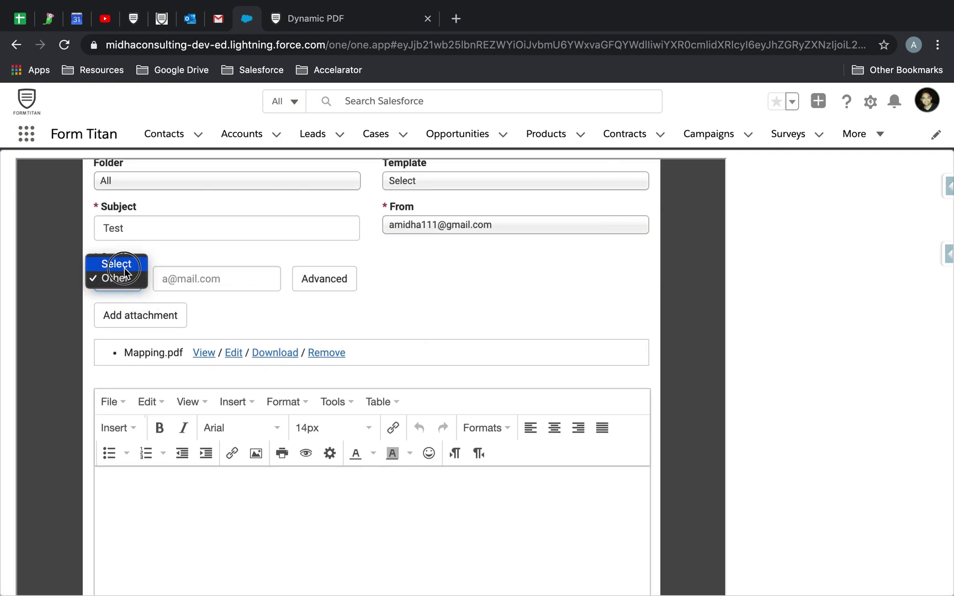
click(124, 266)
Step: In the advanced recipients, set both To rows to Other with the Gmail and Hotmail addresses
click(202, 286)
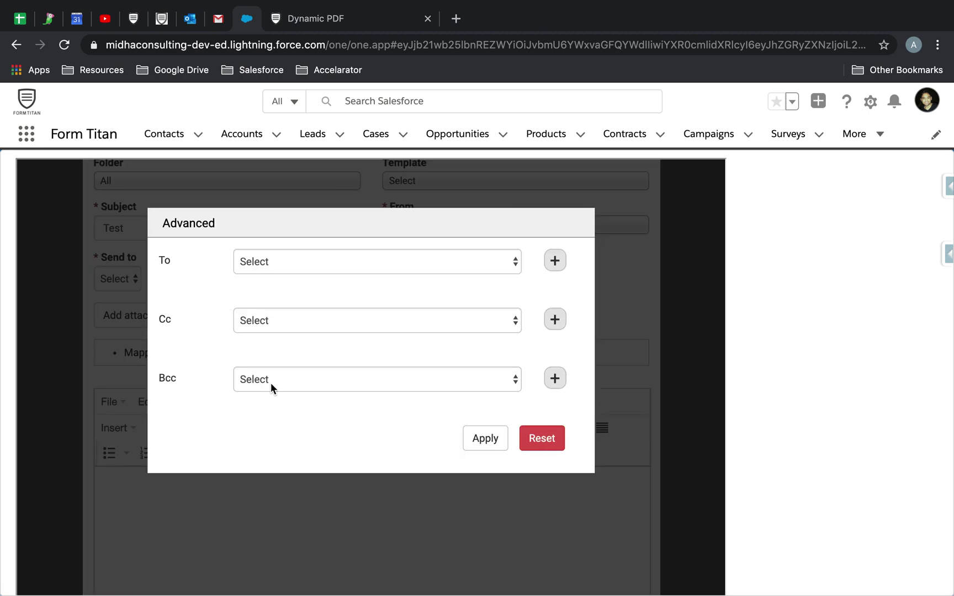
click(352, 262)
click(323, 278)
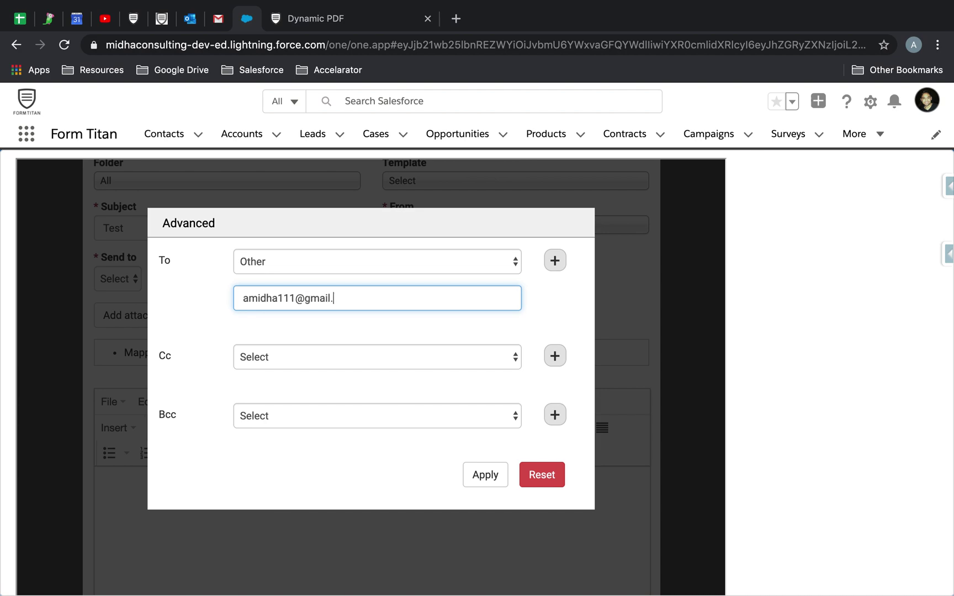
click(555, 261)
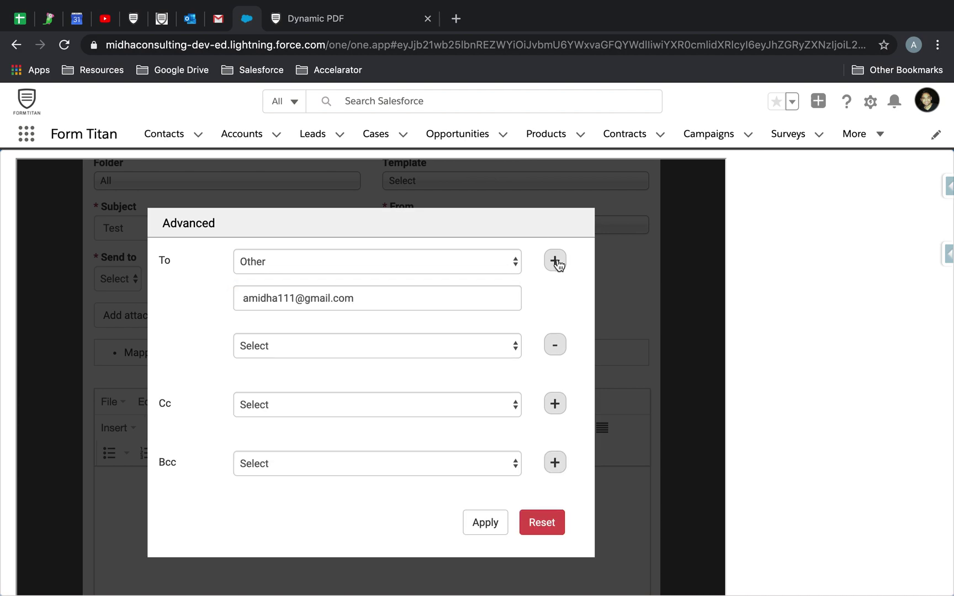
click(379, 351)
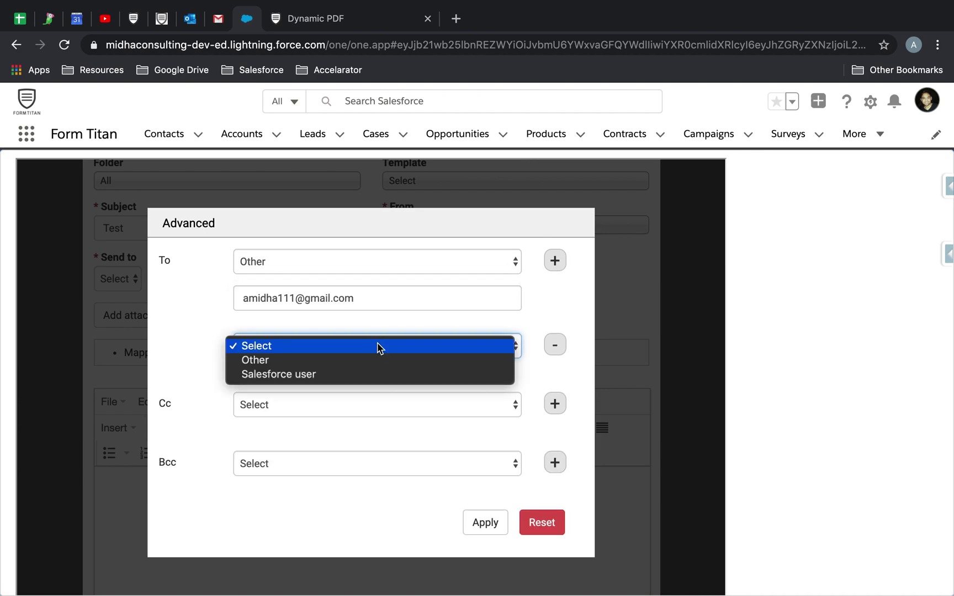
click(344, 362)
click(340, 387)
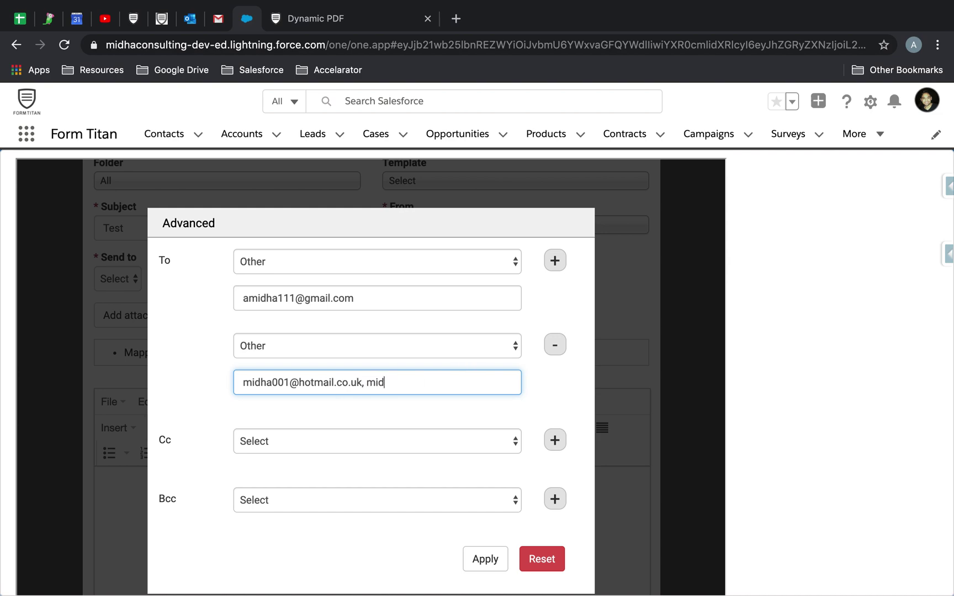
Step: Set two Cc rows to Other with the Gmail and Hotmail addresses
scroll(439, 457, down, 3)
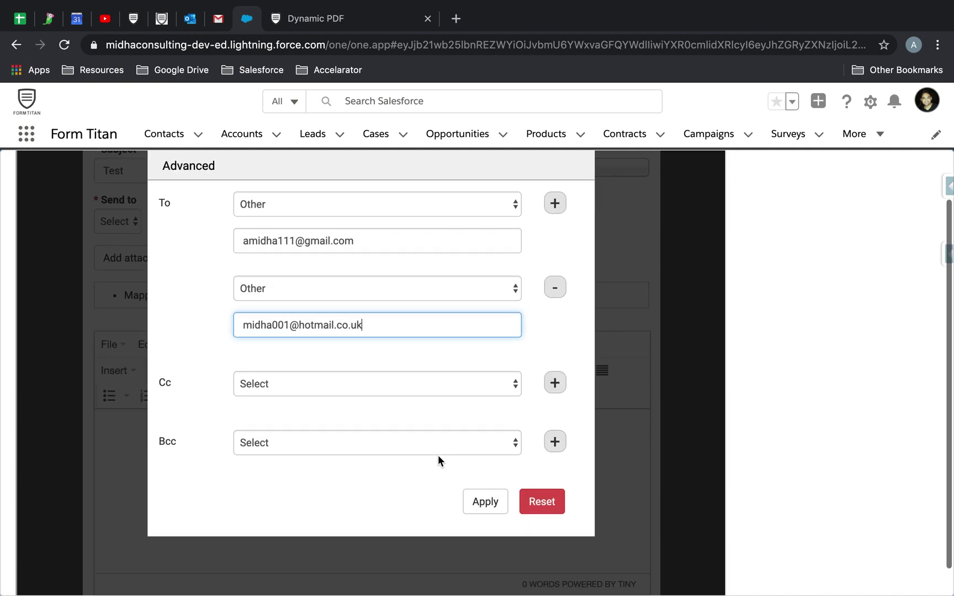
click(405, 354)
click(353, 368)
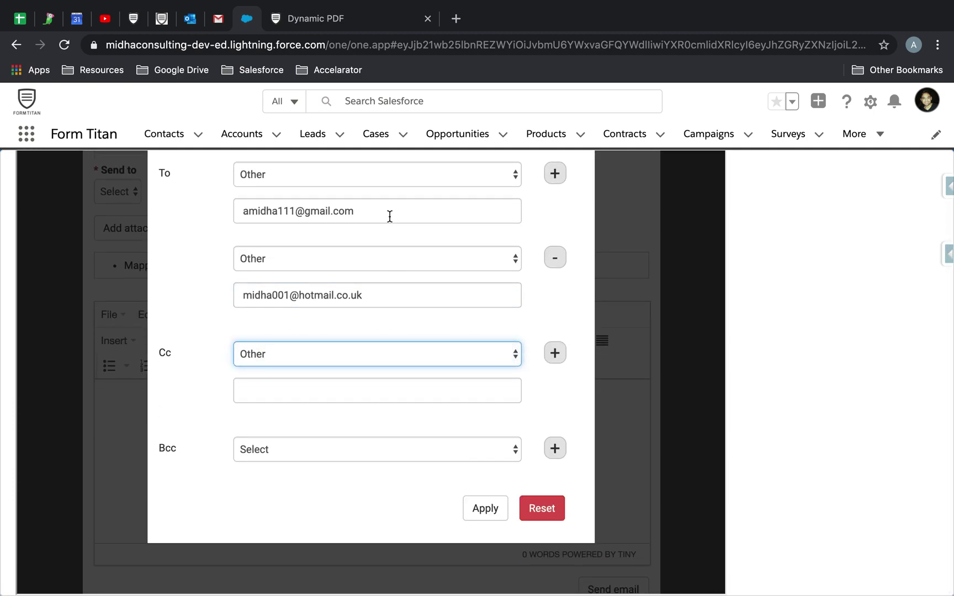
drag(389, 215, 126, 182)
key(ctrl+c)
click(275, 385)
key(ctrl+v)
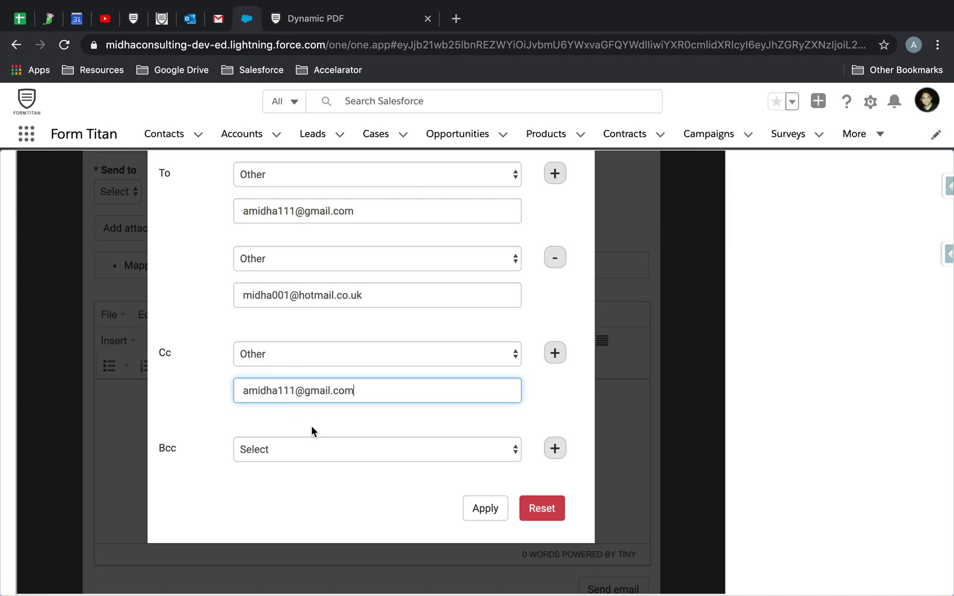
click(553, 354)
click(297, 445)
click(270, 456)
drag(365, 295, 211, 385)
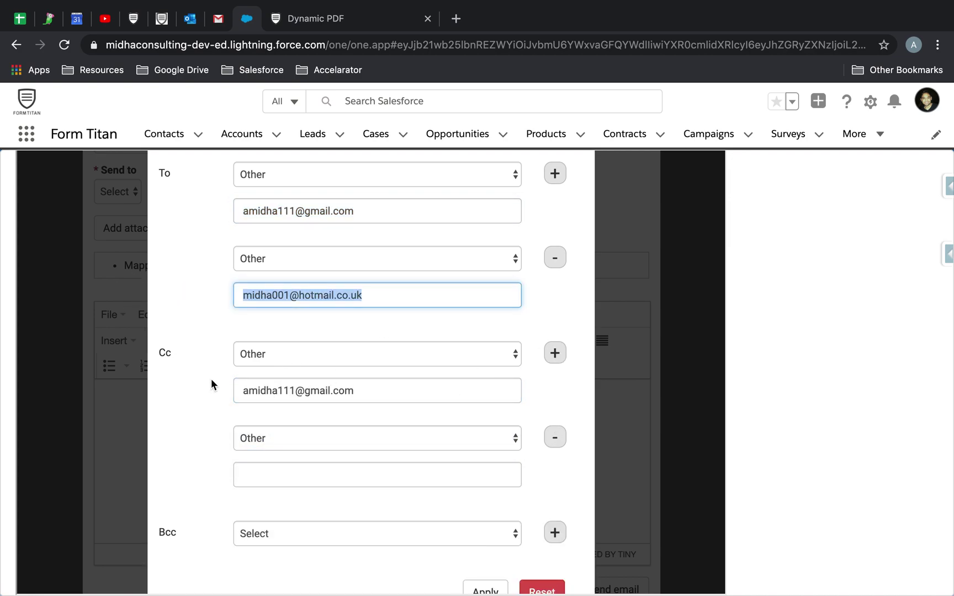
key(ctrl+c)
click(298, 474)
key(ctrl+v)
Step: Set the first Bcc to the Gmail address and add a second Bcc row
scroll(302, 519, down, 2)
click(313, 462)
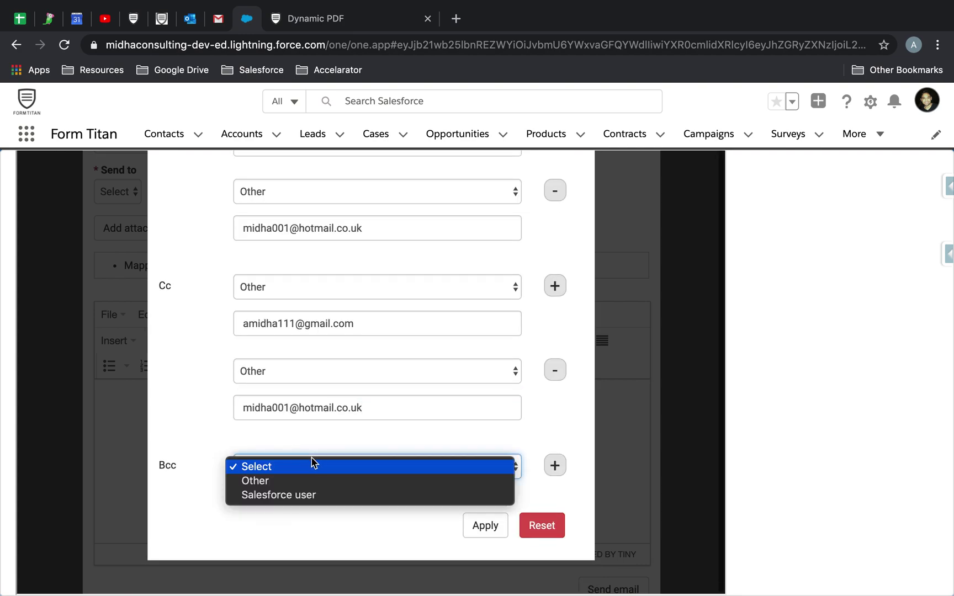
click(281, 482)
drag(409, 322, 152, 320)
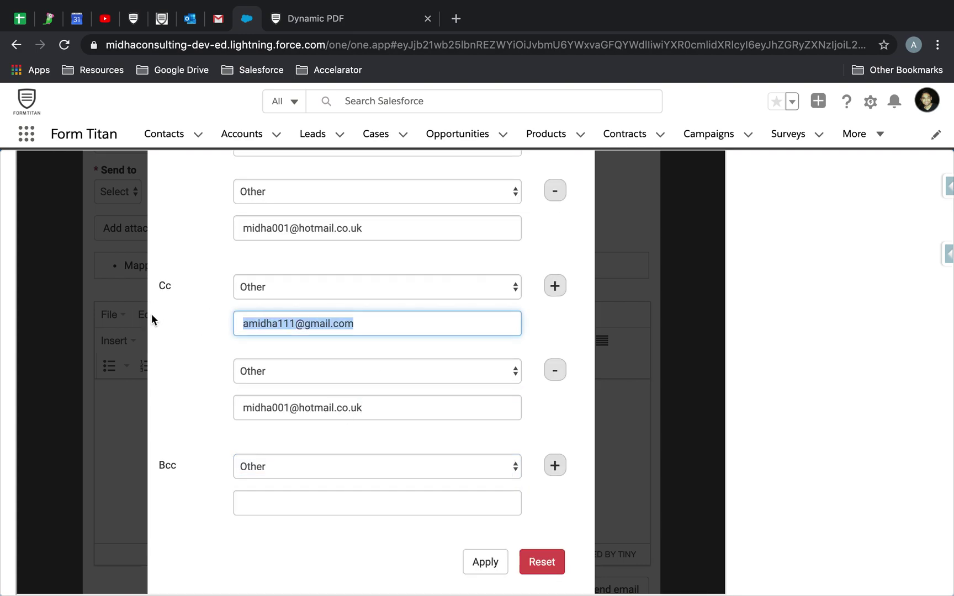
click(345, 508)
key(ctrl+v)
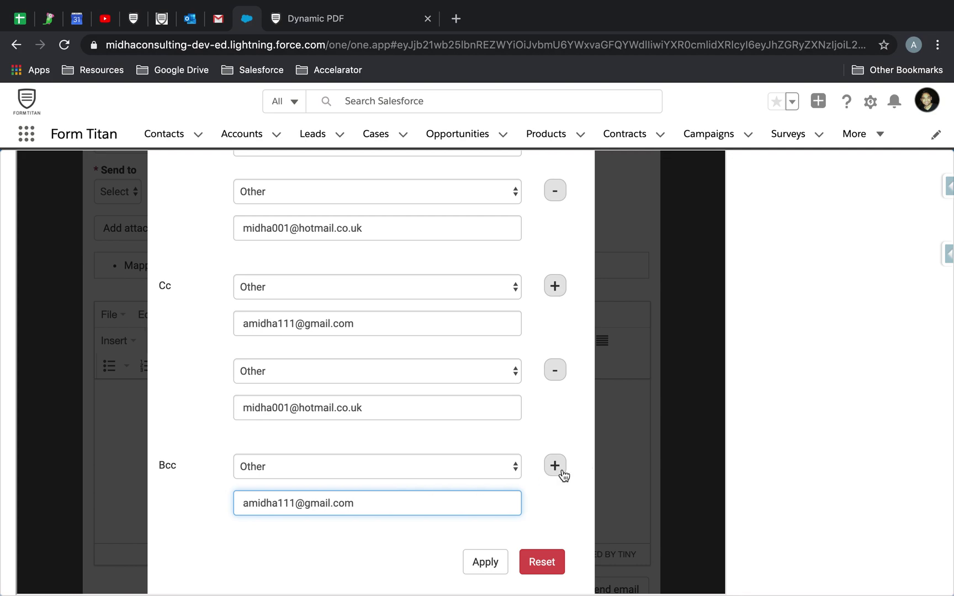
click(555, 465)
Step: Make the second Bcc the Hotmail address and apply the To, Cc and Bcc recipients
drag(383, 223, 134, 231)
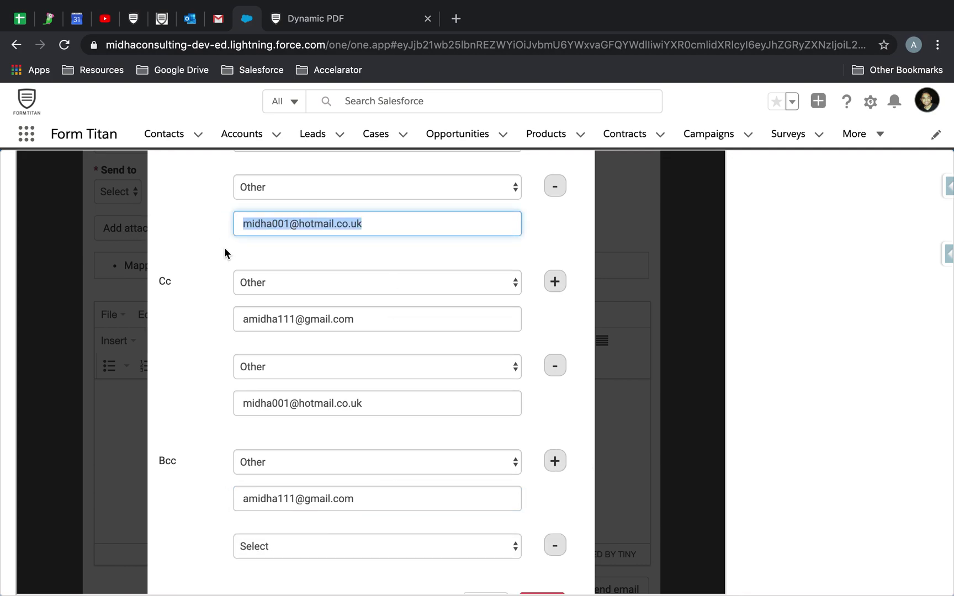
scroll(283, 308, down, 2)
click(315, 464)
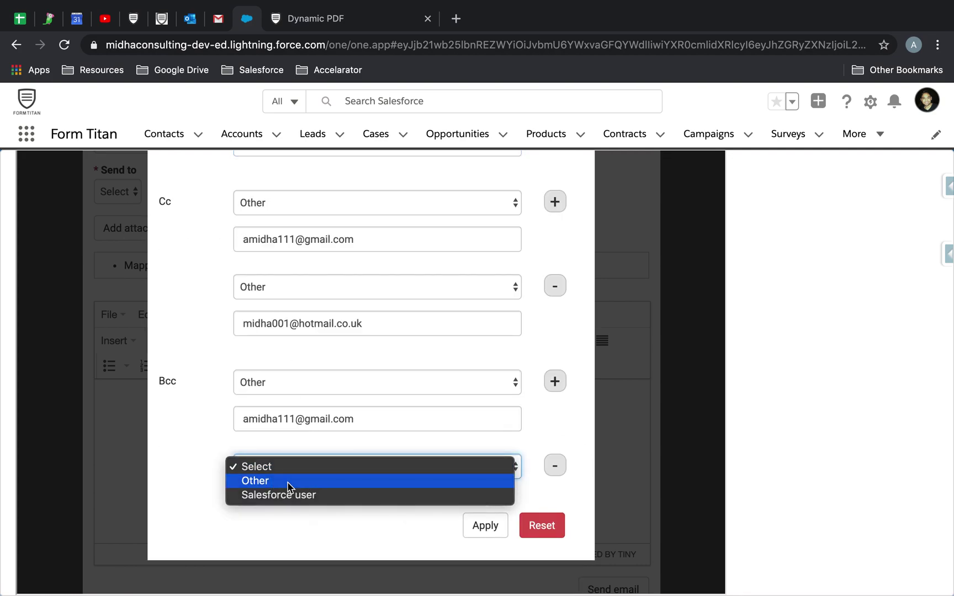
click(288, 480)
click(345, 503)
key(ctrl+v)
click(485, 566)
click(446, 462)
Step: Type TEST as the email body and open the attached Mapping.pdf template at its top line
text(TES)
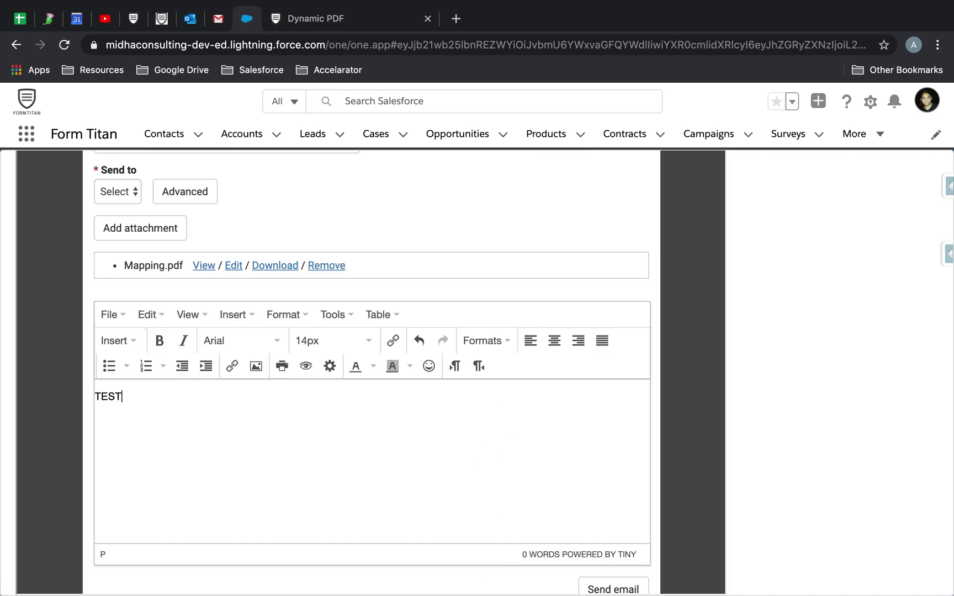
click(228, 270)
scroll(230, 270, down, 5)
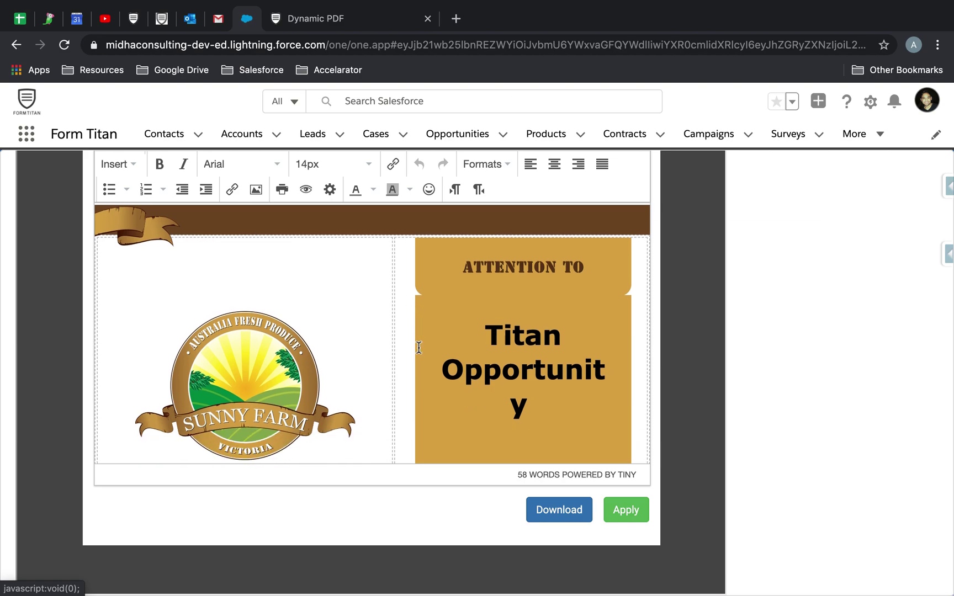
scroll(418, 347, up, 5)
click(118, 218)
Step: Insert the opportunity Name, Description, Stage and Amount merge fields and apply the template
click(122, 164)
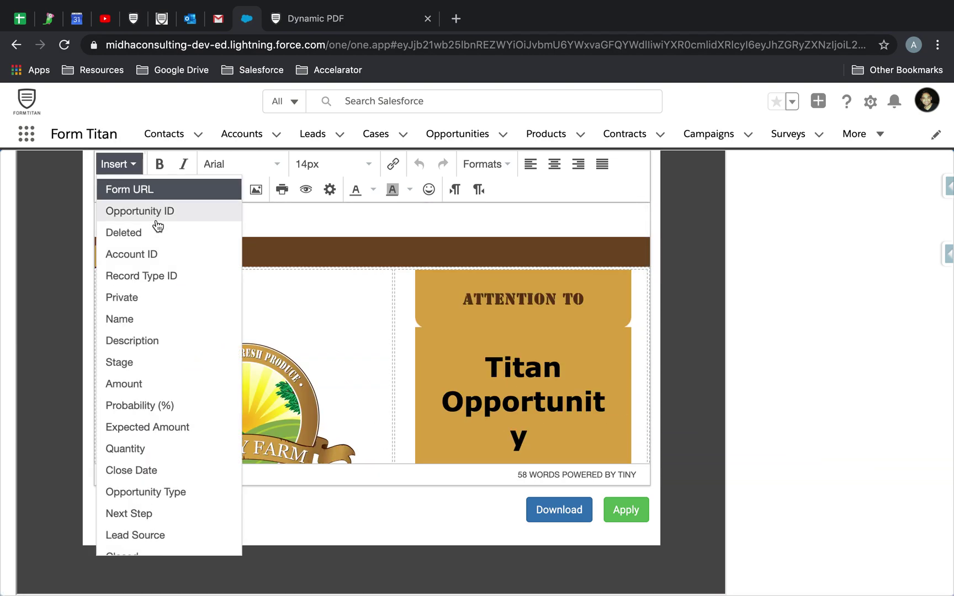
click(153, 320)
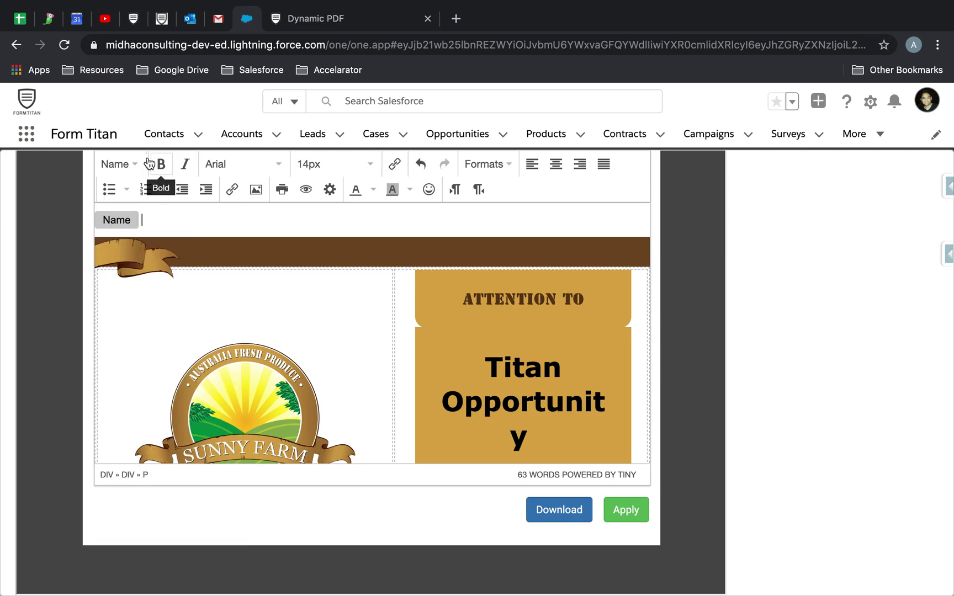
click(120, 165)
click(142, 342)
click(146, 168)
click(167, 363)
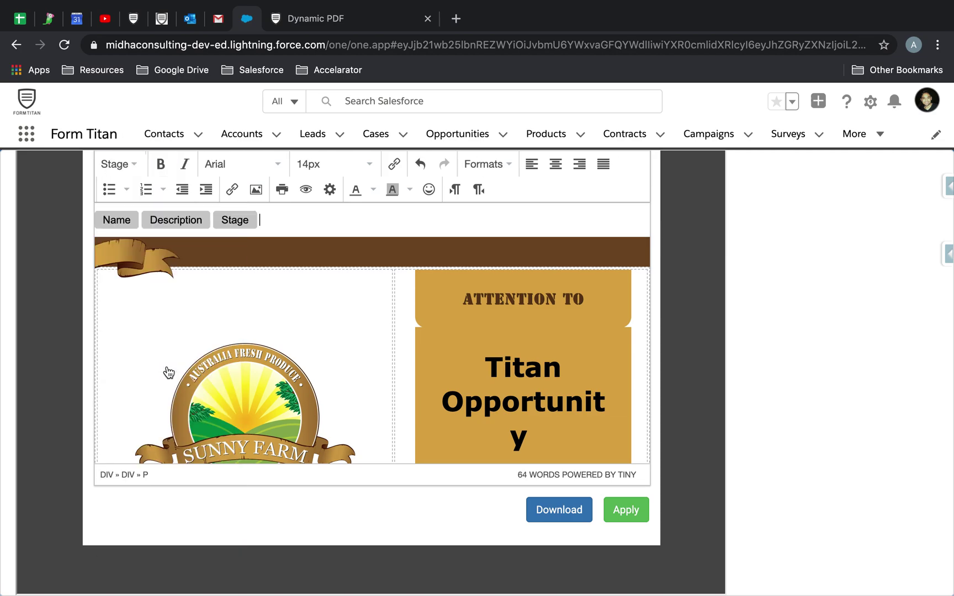
click(136, 165)
click(157, 383)
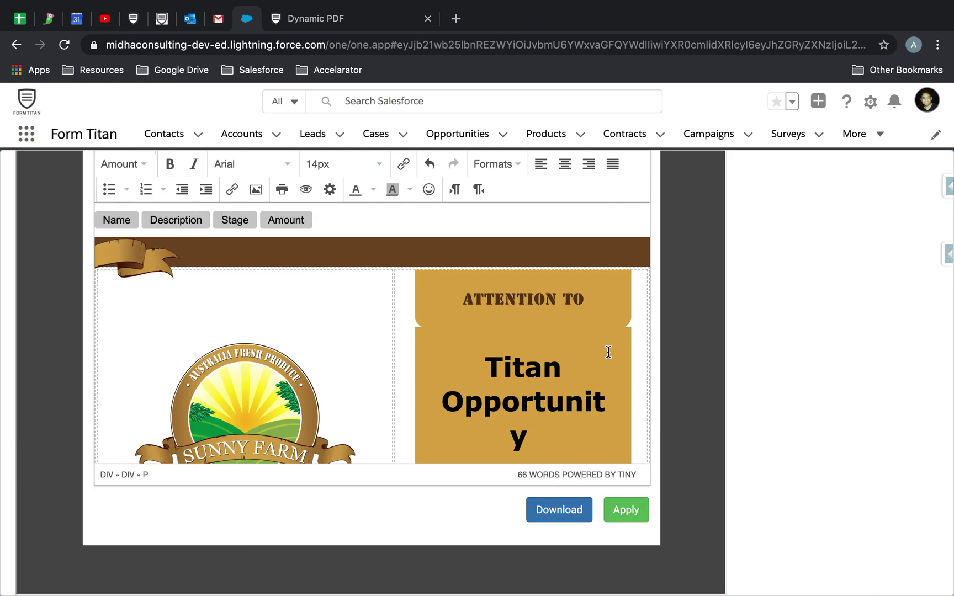
click(640, 519)
Step: Send the Test email with Mapping.pdf and confirm the submitted-successfully message
scroll(381, 409, down, 3)
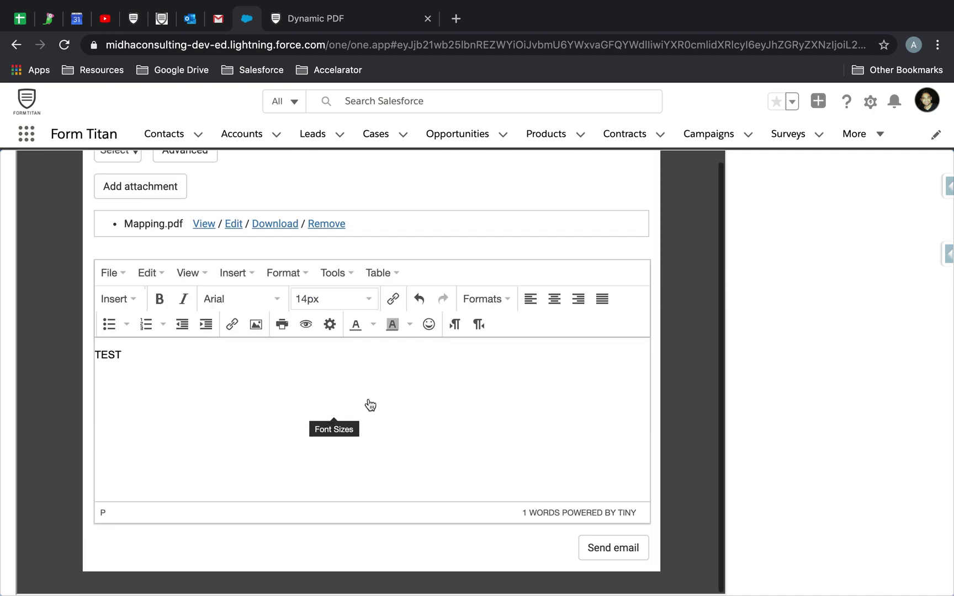
scroll(373, 424, up, 4)
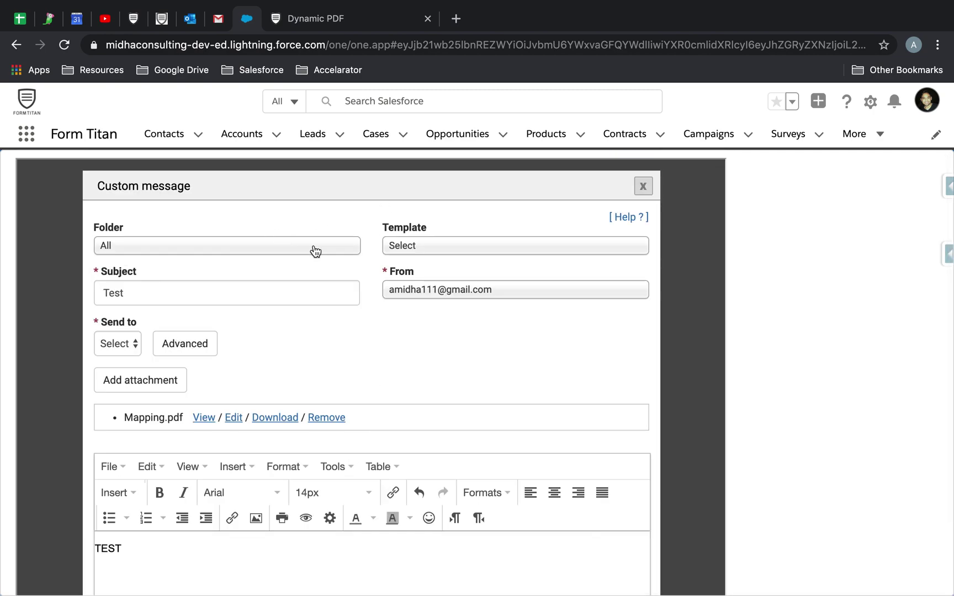
scroll(453, 391, down, 3)
click(618, 555)
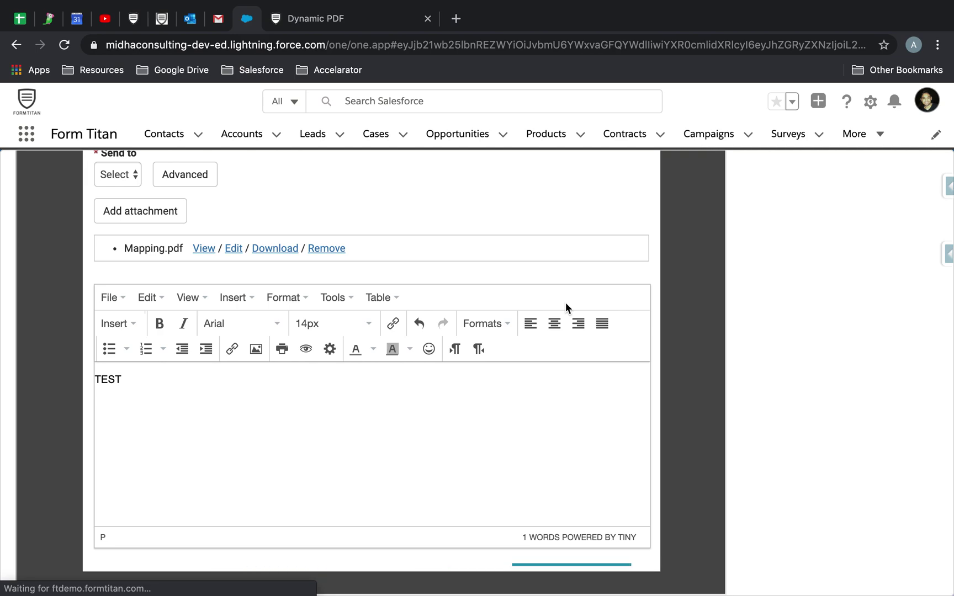
scroll(566, 302, up, 2)
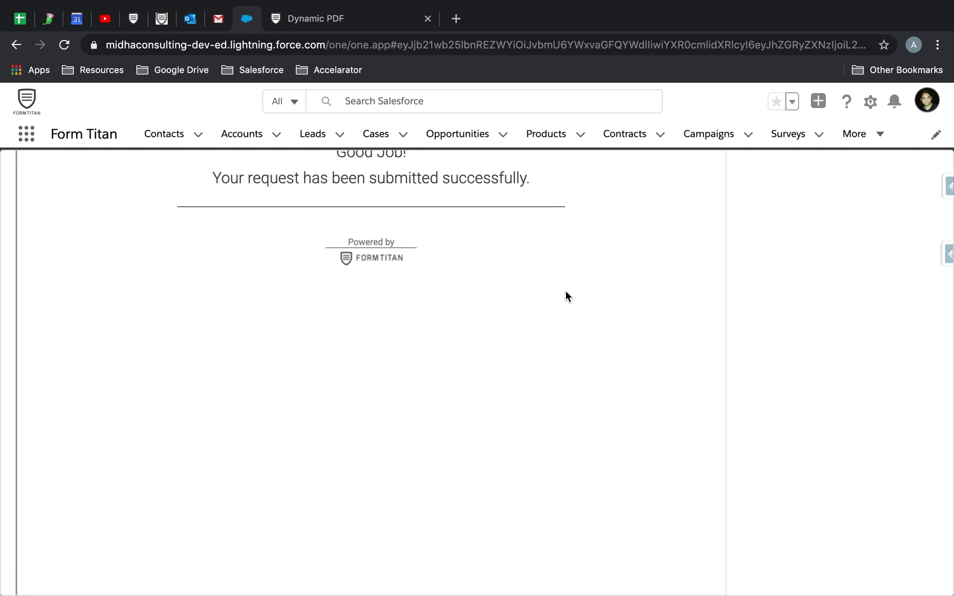
click(193, 19)
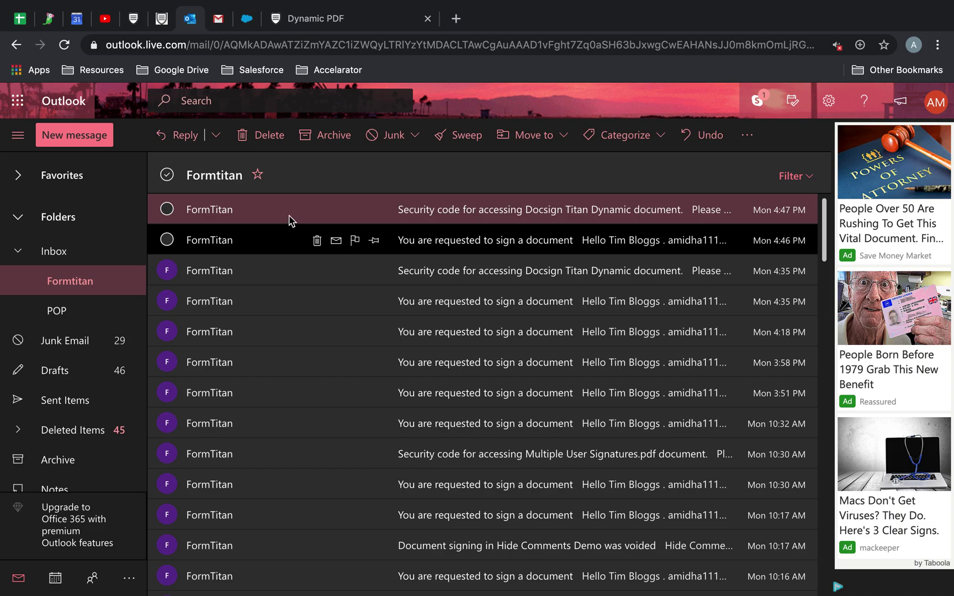
Step: In Gmail, open the new Test email and inspect its From, To and Cc details
click(218, 21)
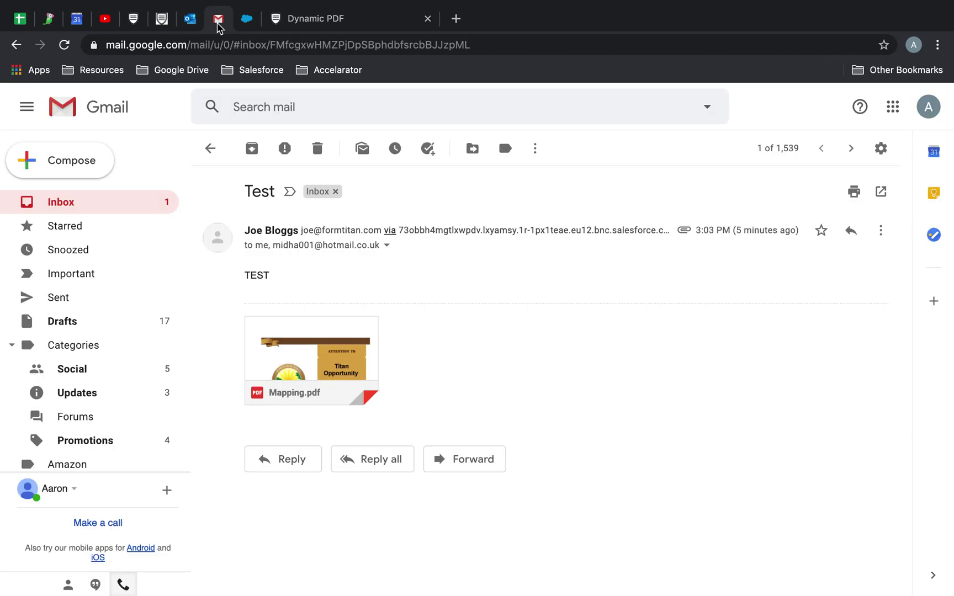
click(104, 202)
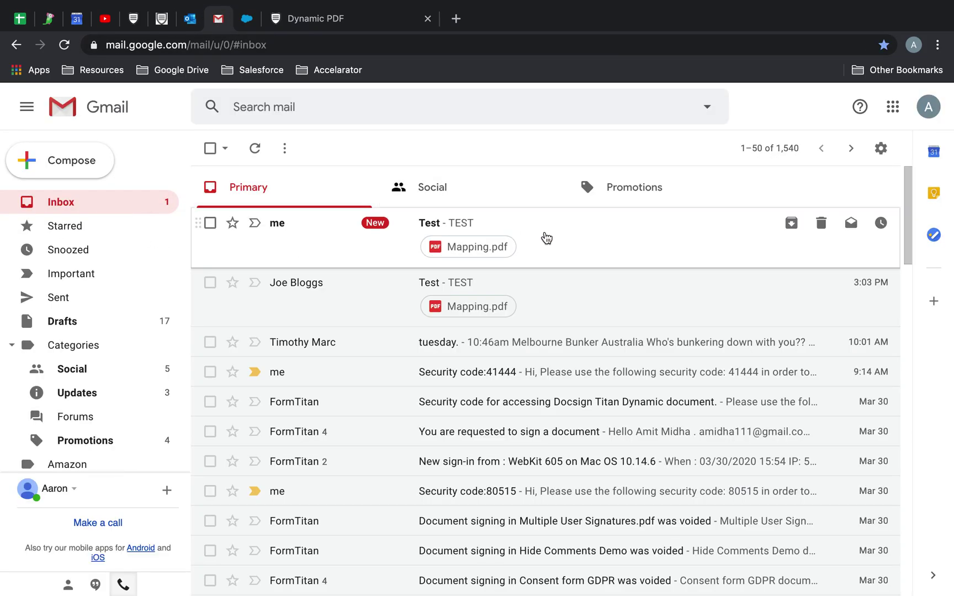
click(545, 239)
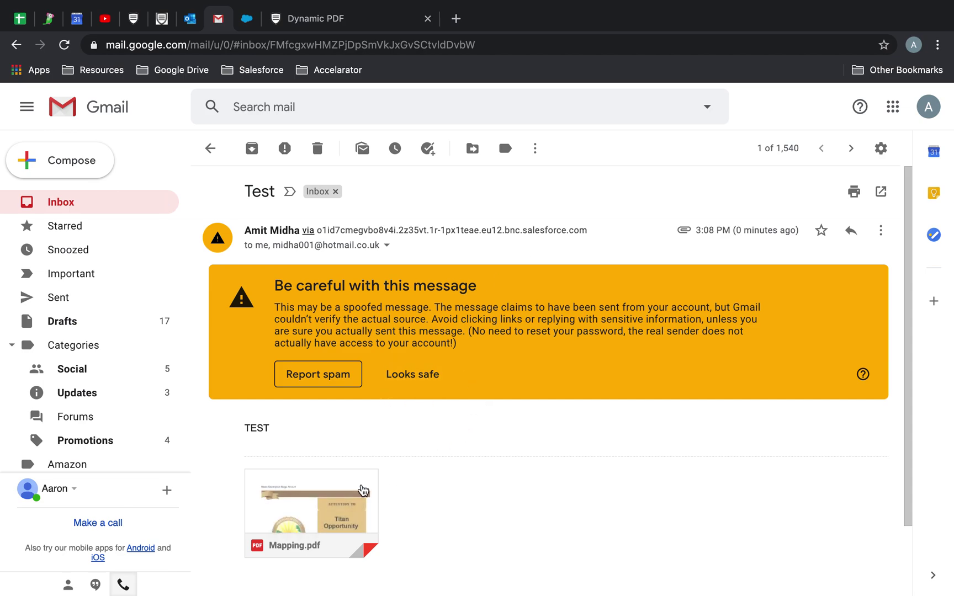
click(309, 230)
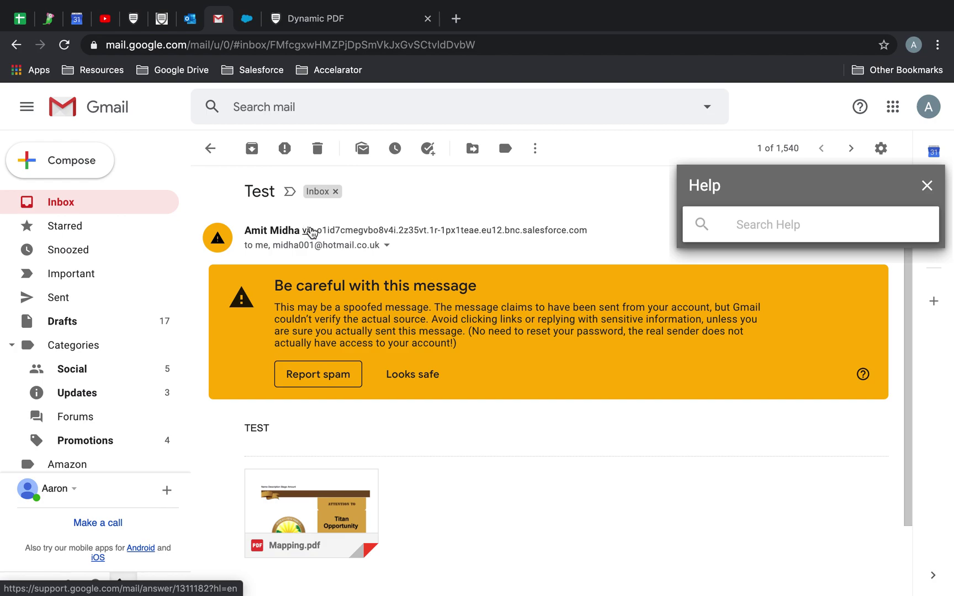
click(926, 186)
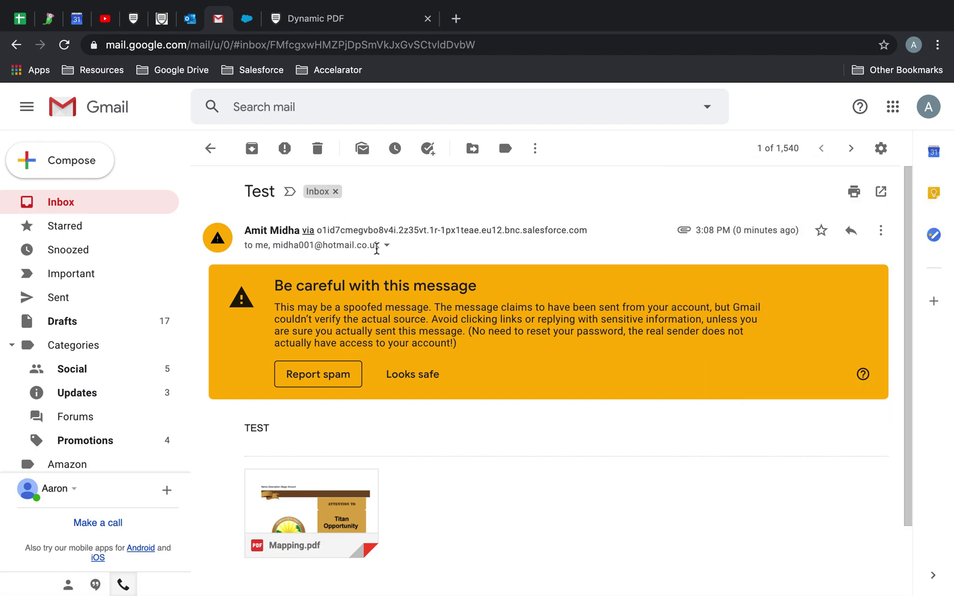
click(386, 245)
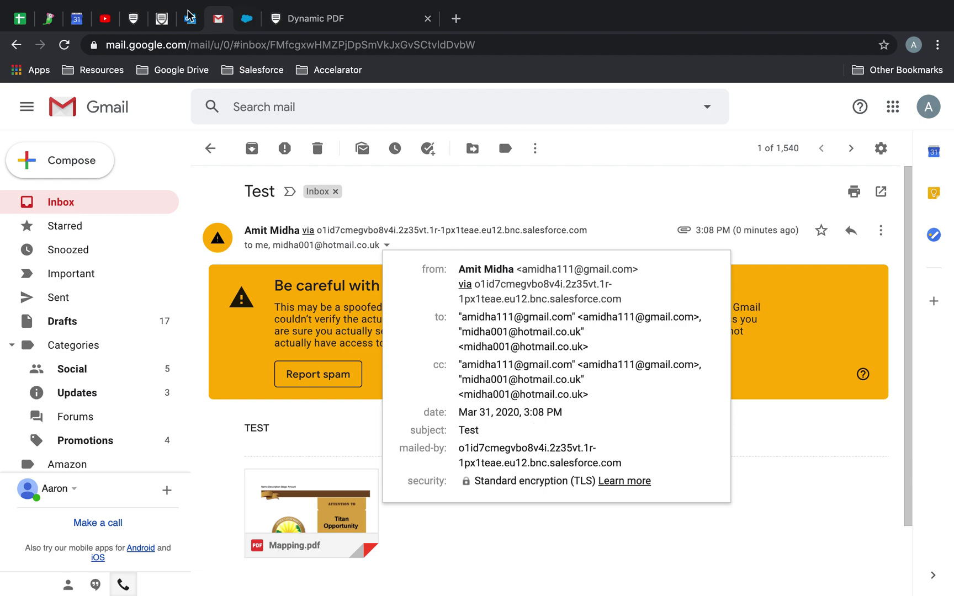
click(190, 17)
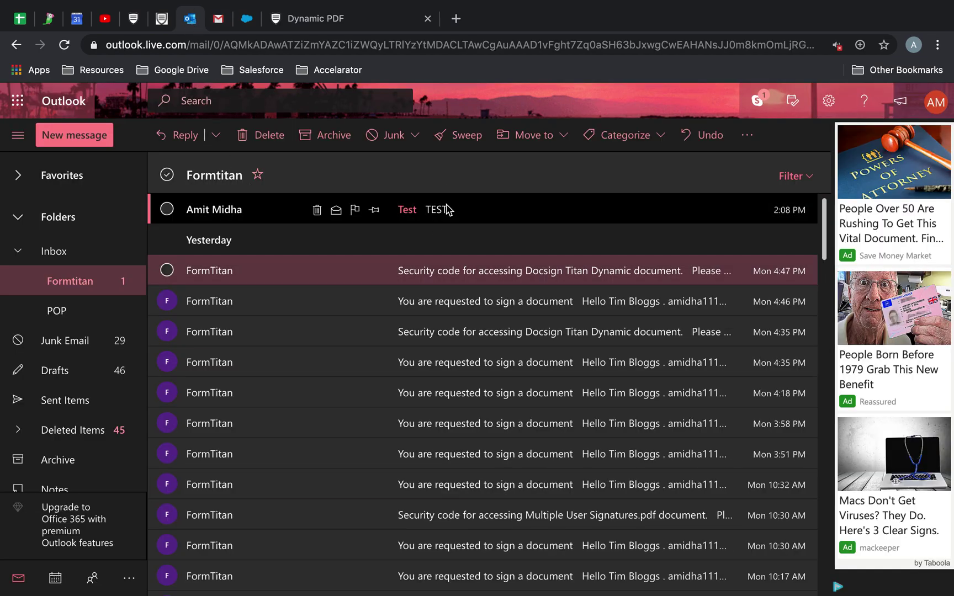
Step: In Outlook, open the Test message and expand its To and Cc recipients
click(447, 209)
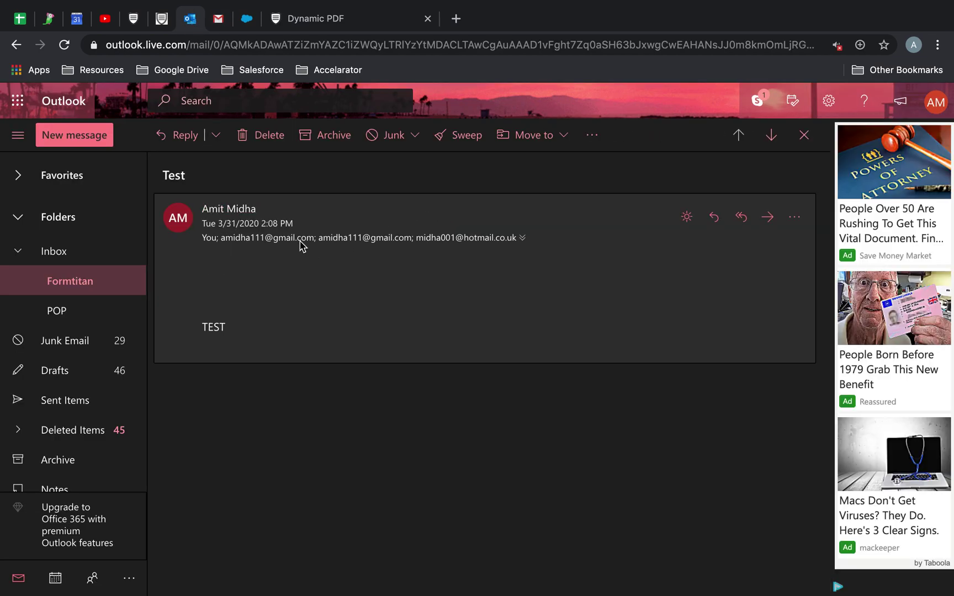
click(522, 237)
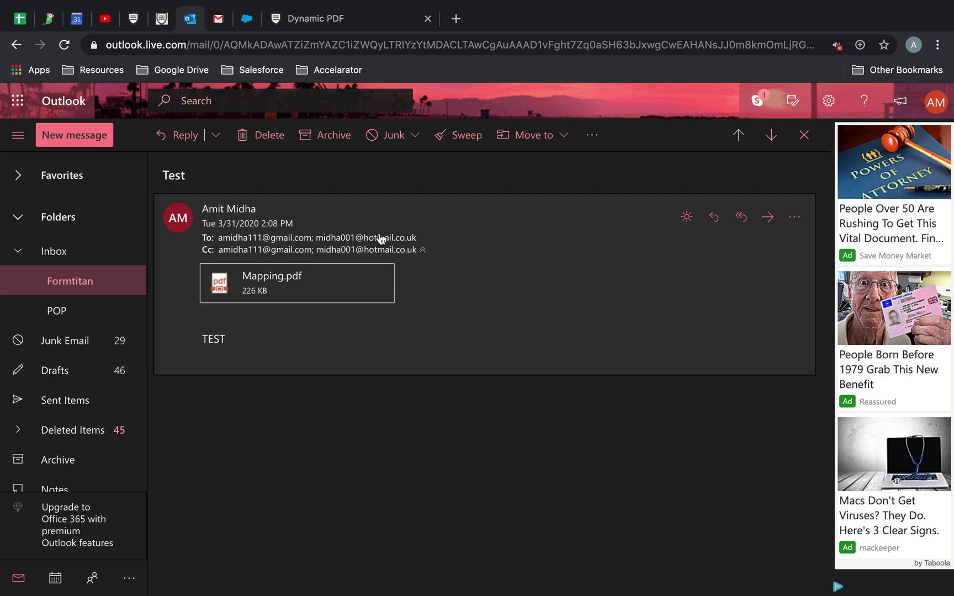
drag(290, 293, 94, 281)
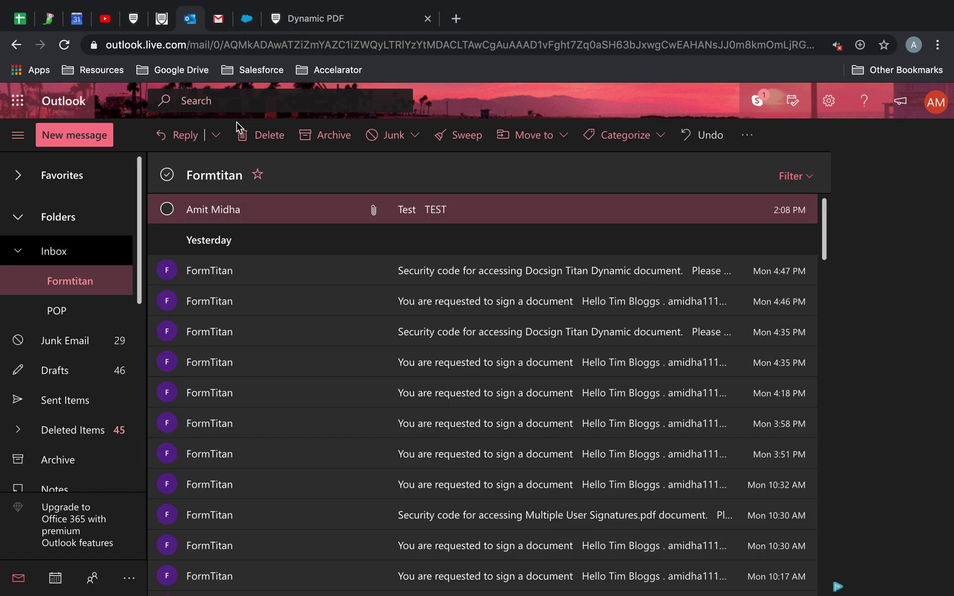
click(335, 15)
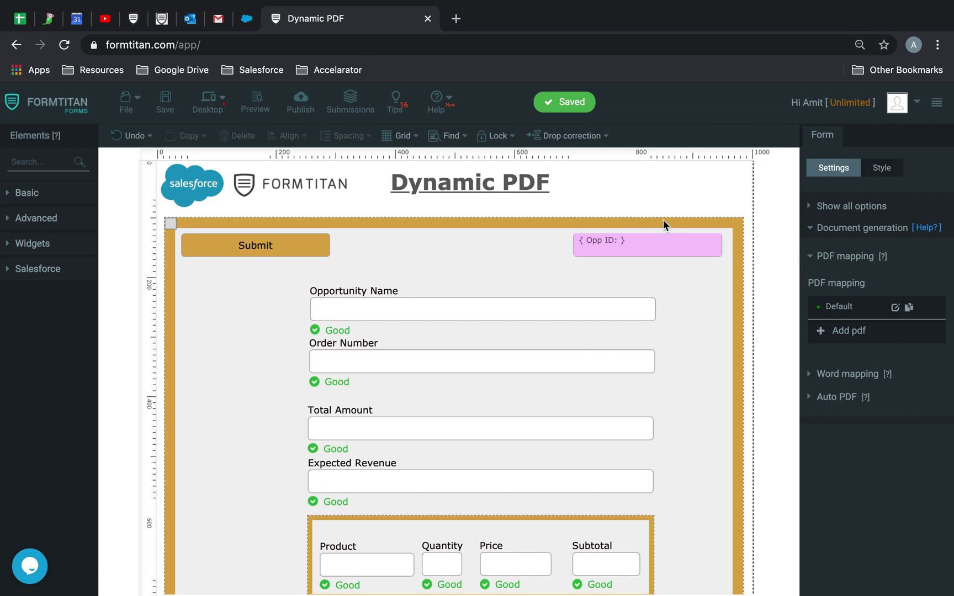
Step: Open the Default PDF mapping's Salesforce Button configuration with Edit and send mail expanded
click(894, 307)
click(295, 144)
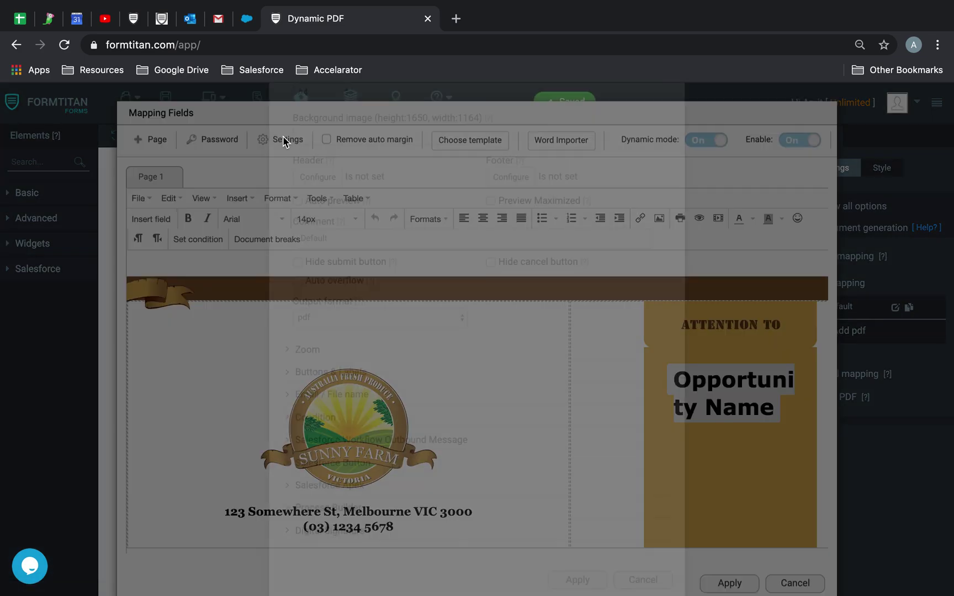
scroll(395, 268, down, 4)
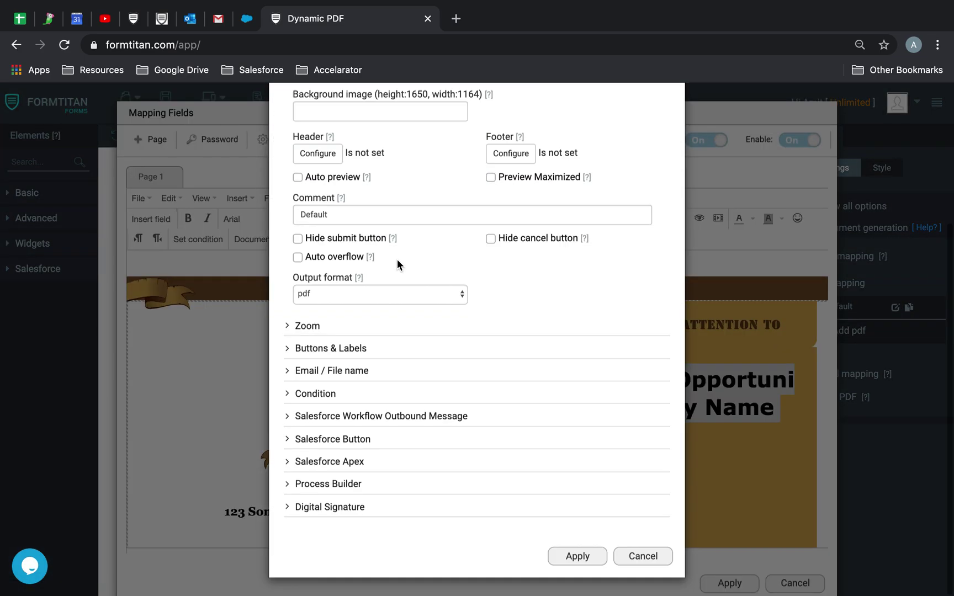
click(345, 439)
click(308, 474)
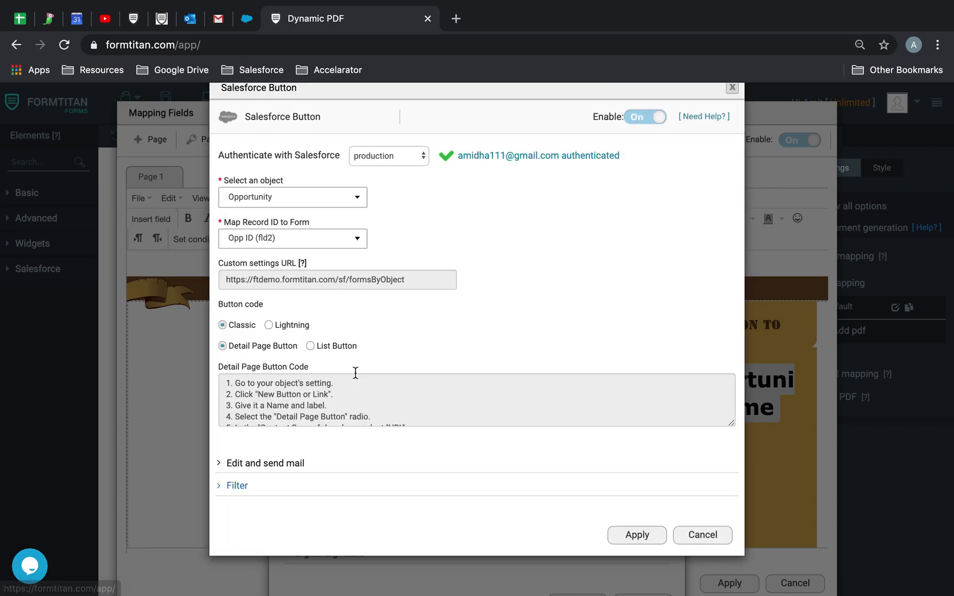
click(282, 493)
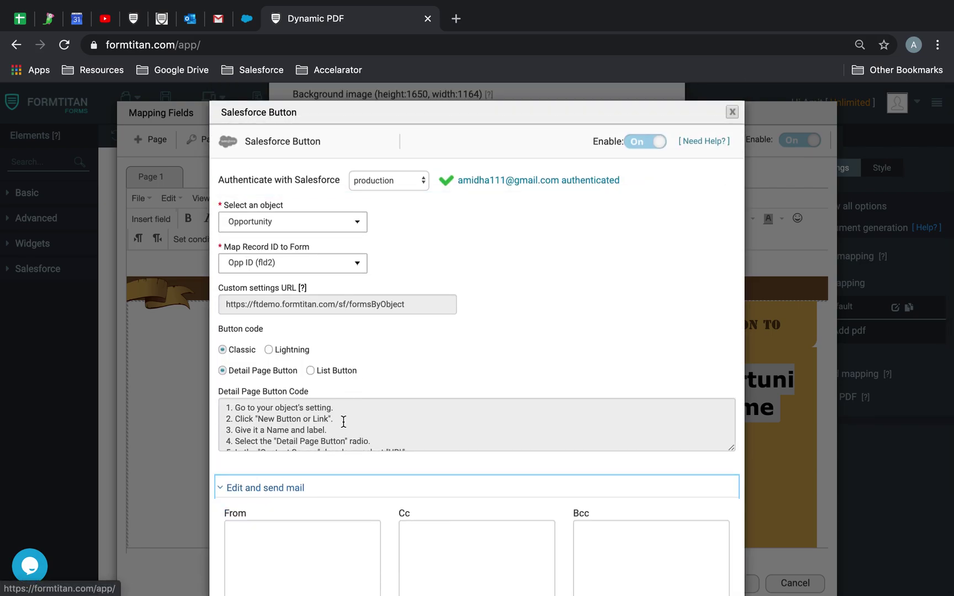
scroll(343, 422, down, 2)
scroll(318, 509, down, 4)
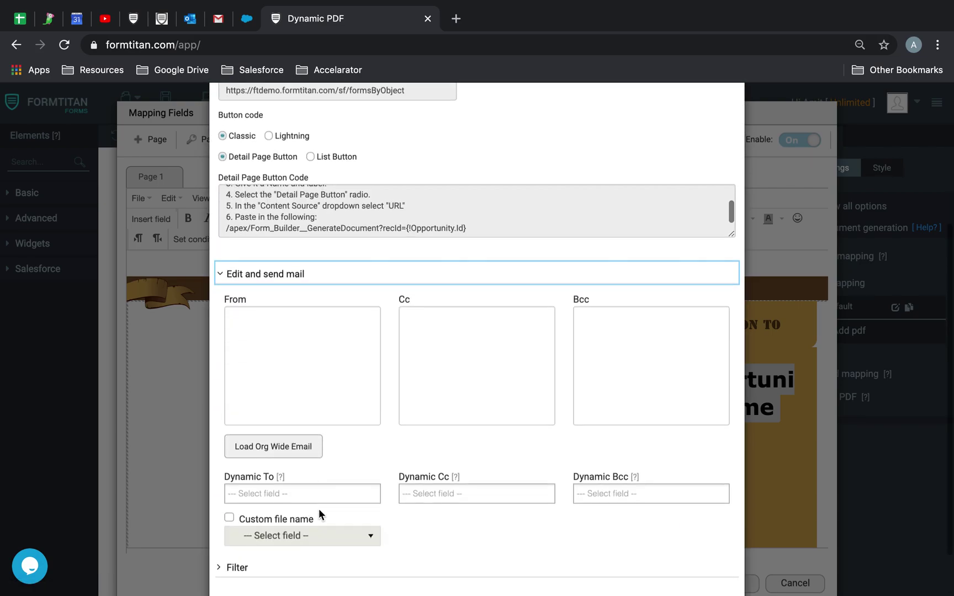
Step: Load the org-wide From address and paste the Cc and Bcc recipient addresses
click(295, 442)
drag(254, 319, 330, 345)
click(345, 353)
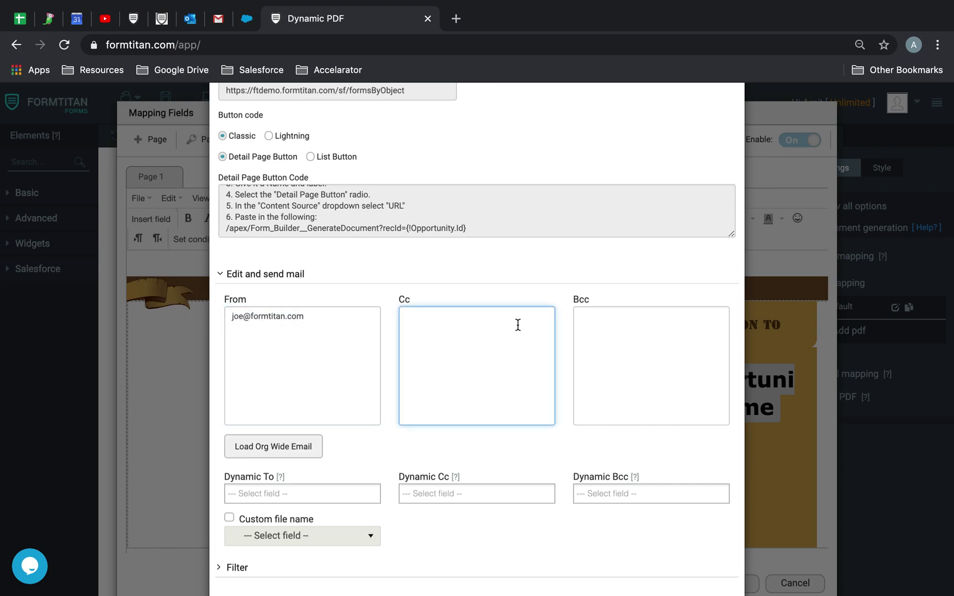
key(super+v)
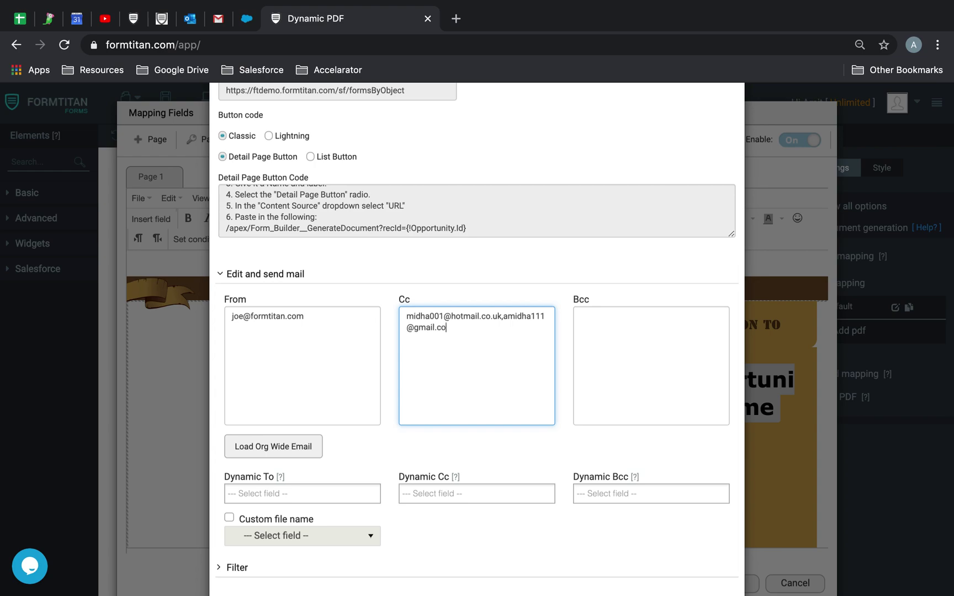
click(635, 344)
key(super+v)
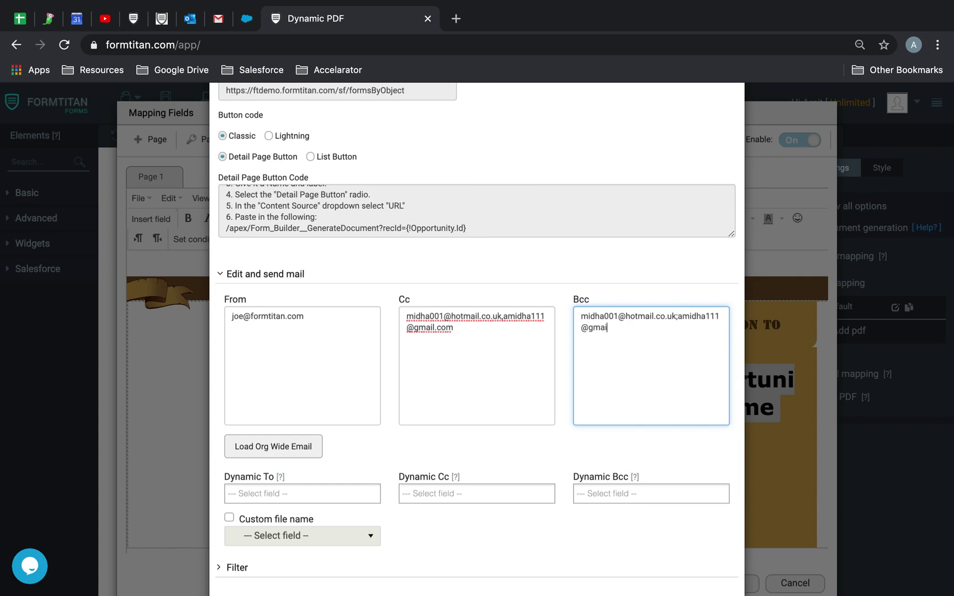
Step: Apply the mail, PDF and mapping settings and save the form
scroll(586, 442, down, 2)
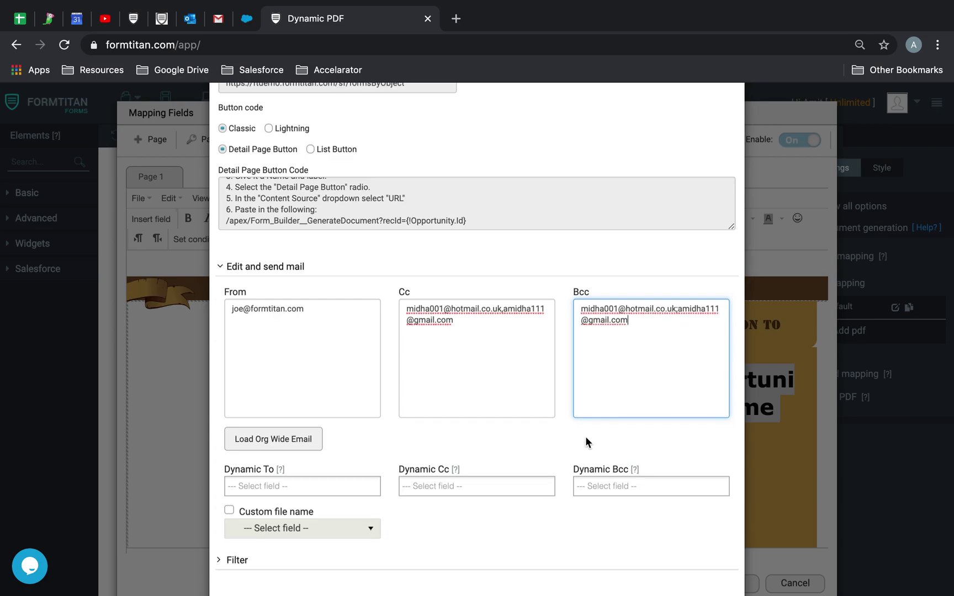
click(629, 581)
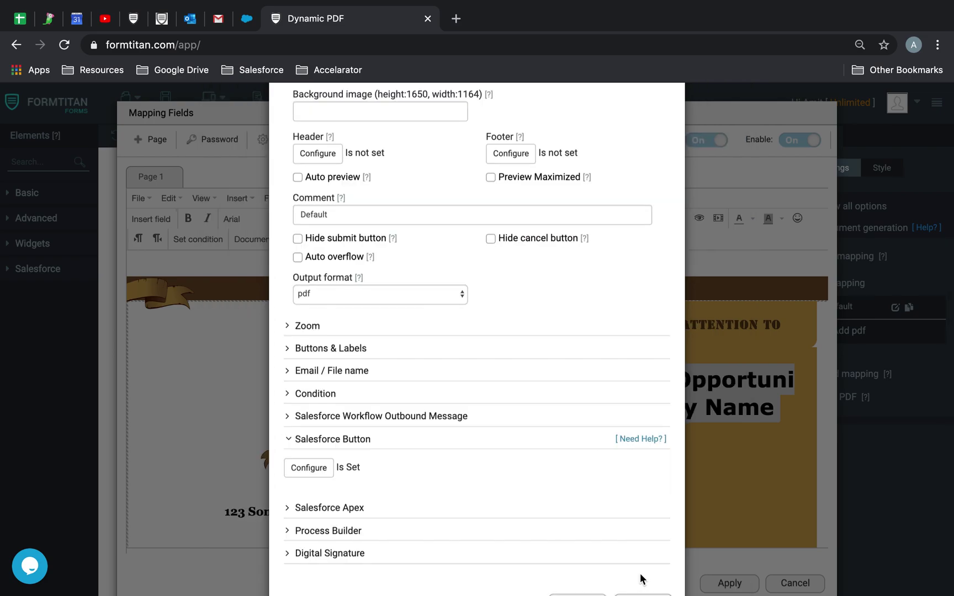
click(583, 557)
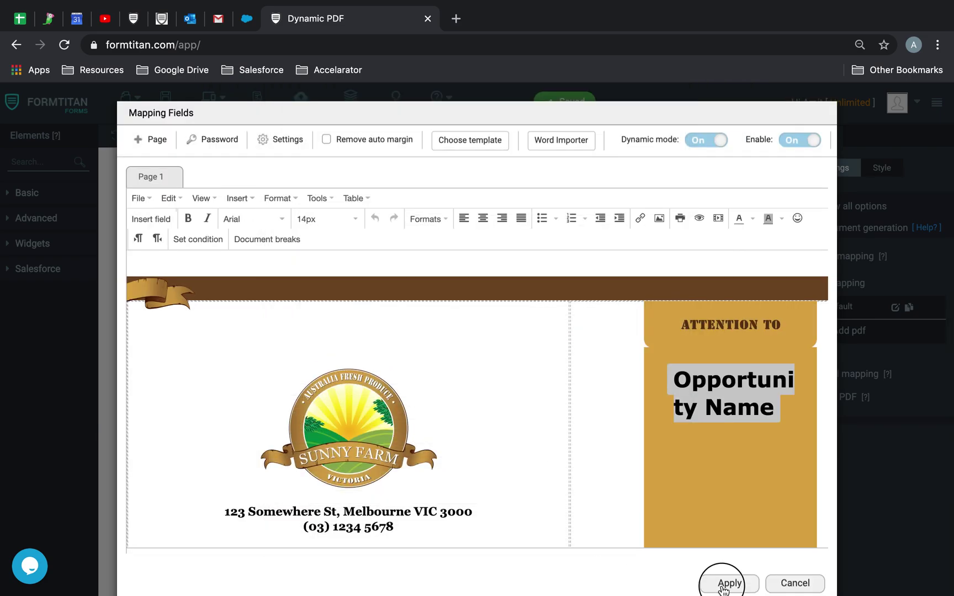
click(729, 581)
click(165, 109)
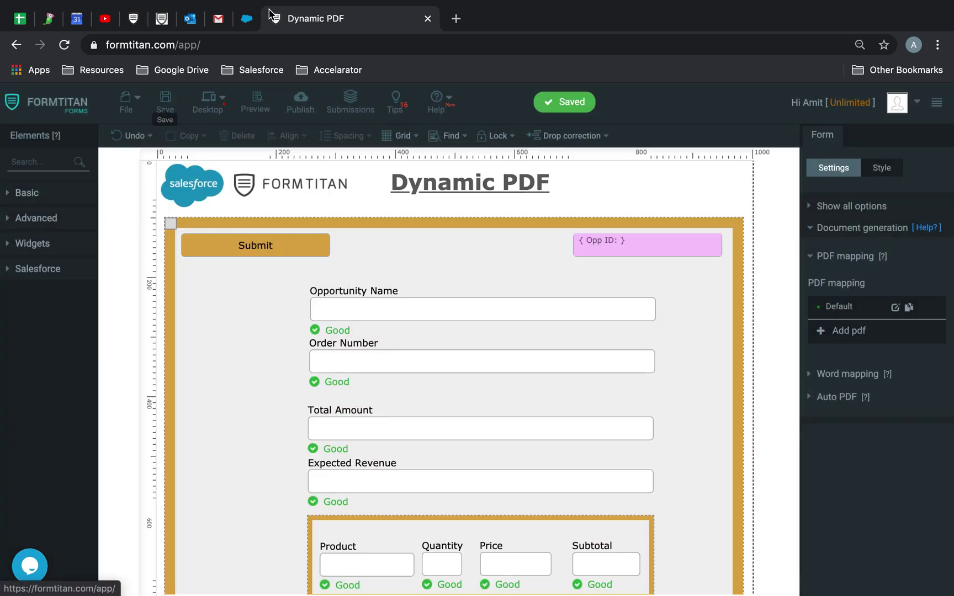
Step: Reopen the Titan Opportunity and start Email > Edit and send for the Dynamic PDF template
click(246, 19)
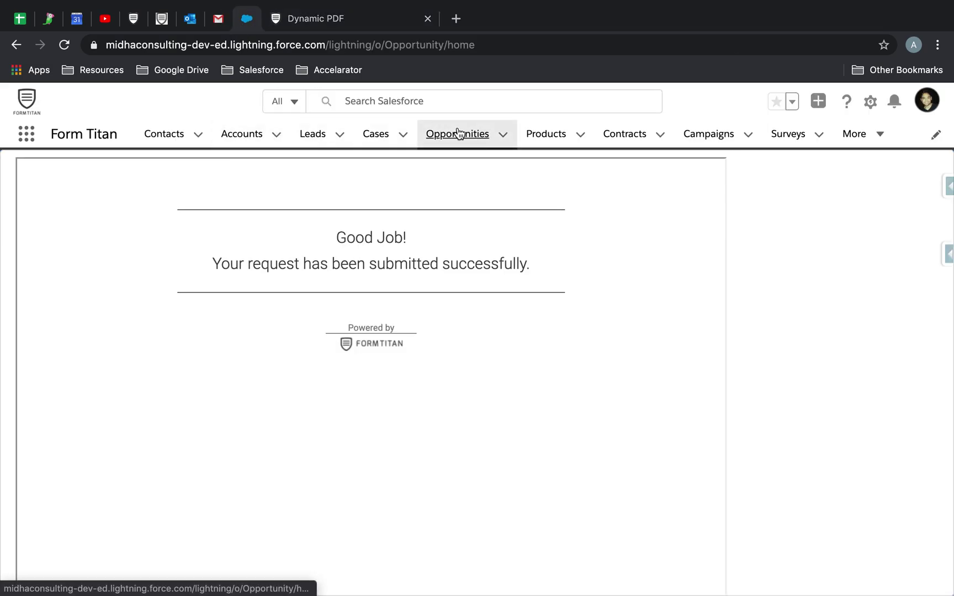
click(458, 132)
scroll(250, 413, down, 10)
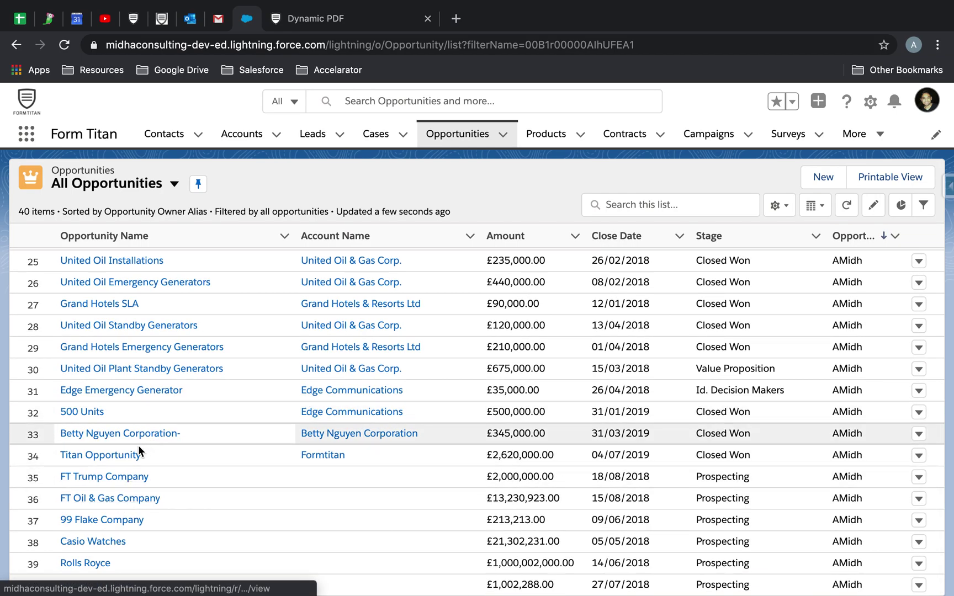
click(136, 449)
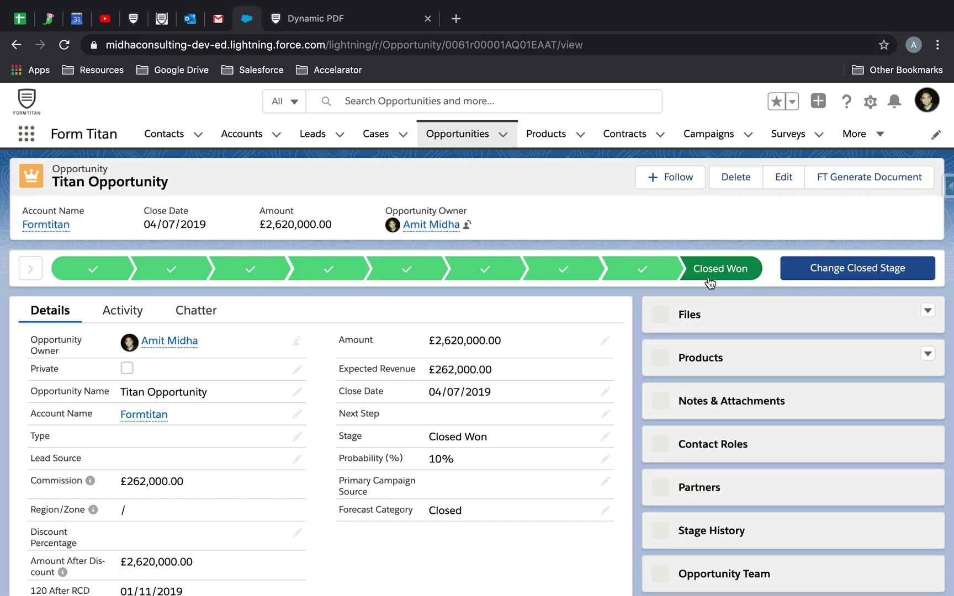
click(907, 186)
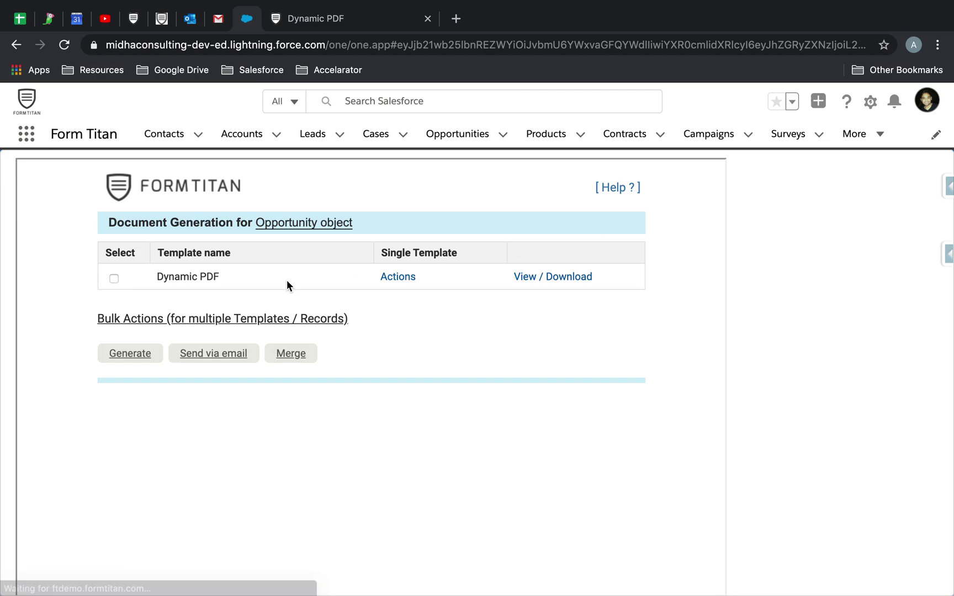
click(395, 278)
mouse_move(434, 417)
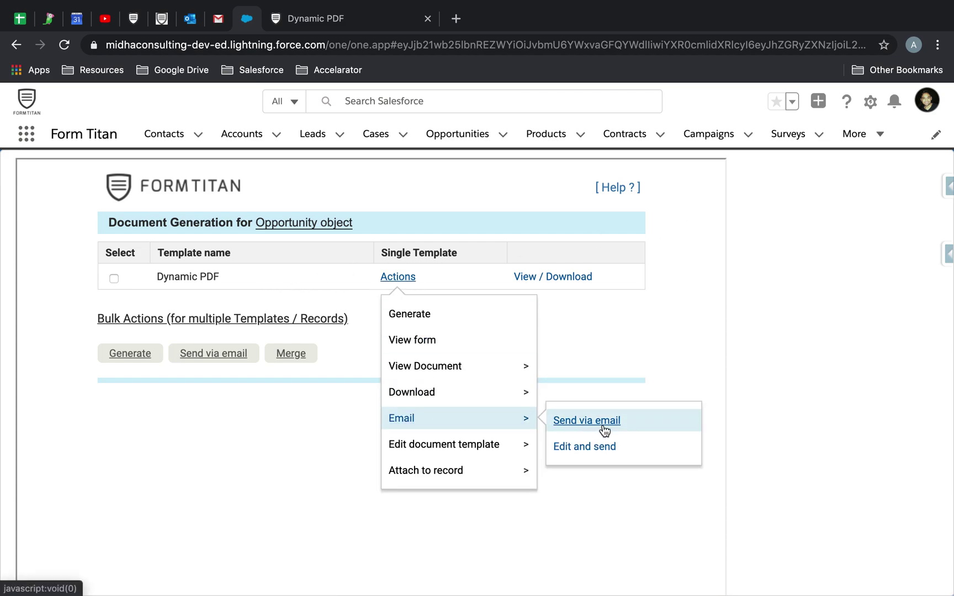
click(607, 460)
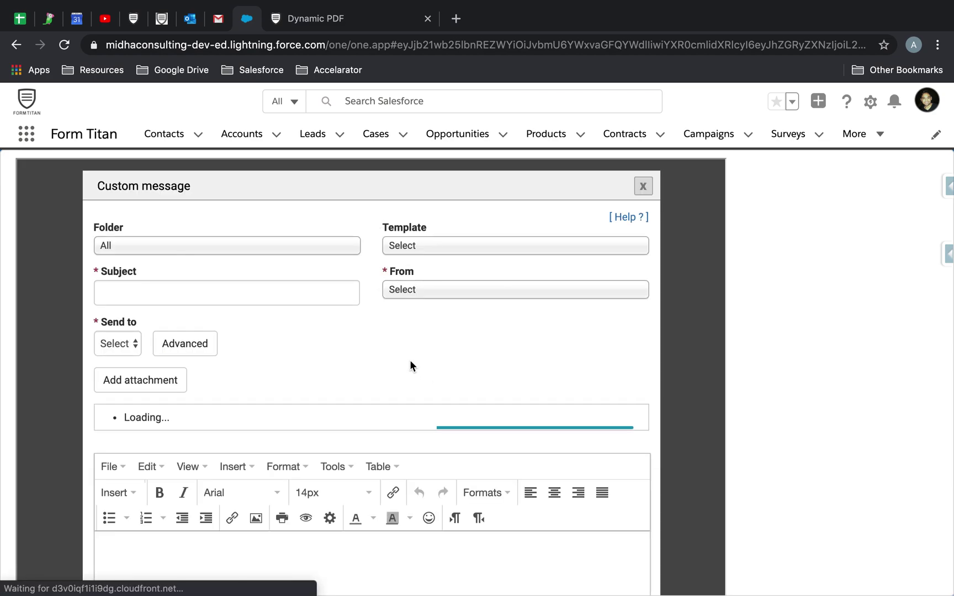
Step: Open the advanced recipient settings and review the preset Cc and Bcc addresses
click(130, 340)
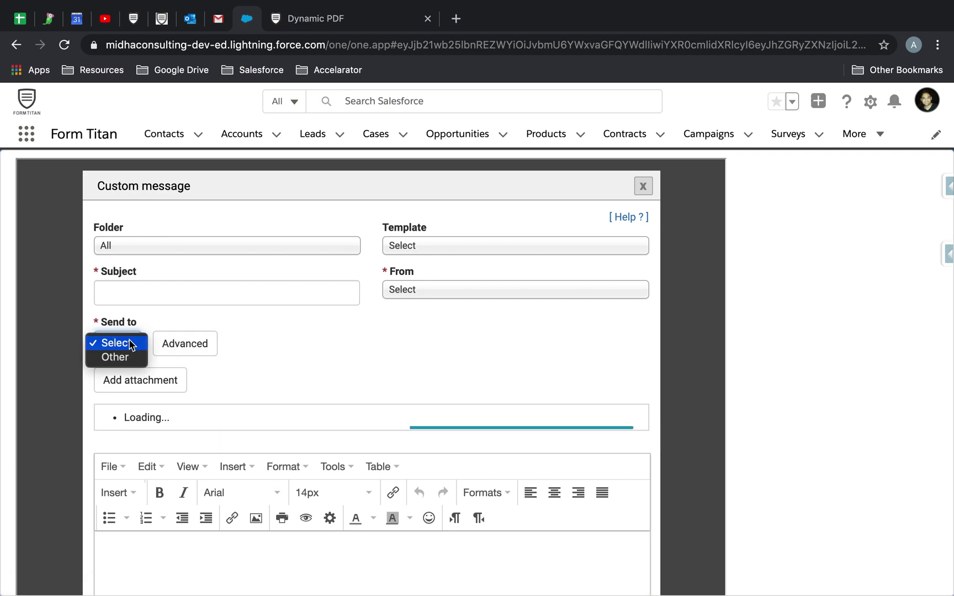
click(249, 331)
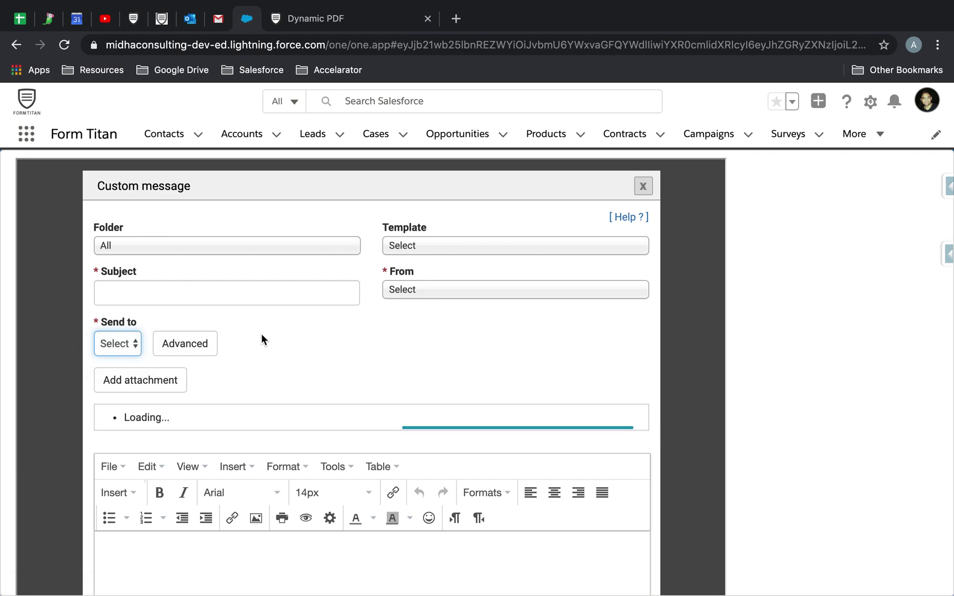
click(203, 351)
scroll(330, 398, down, 2)
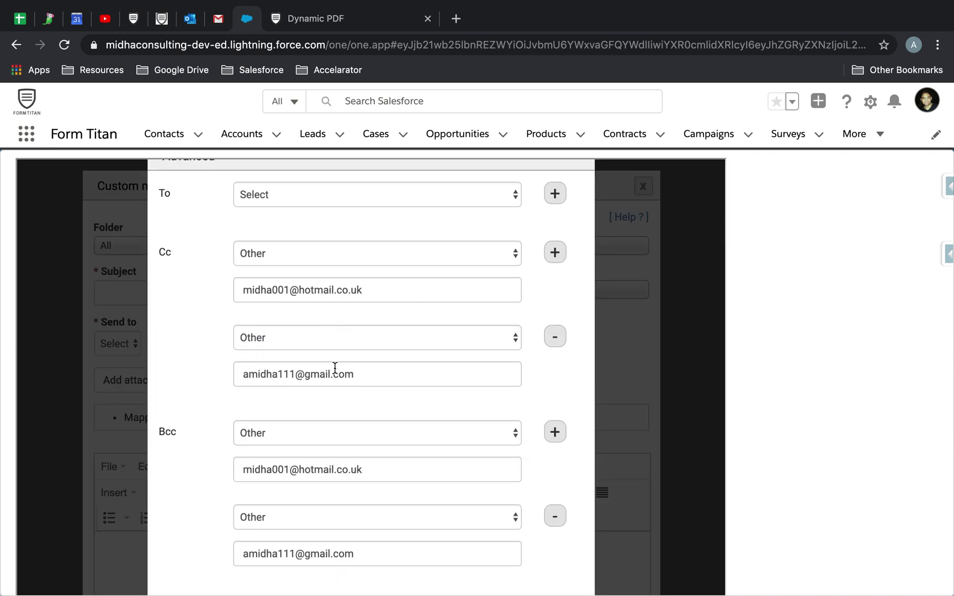
scroll(314, 441, down, 3)
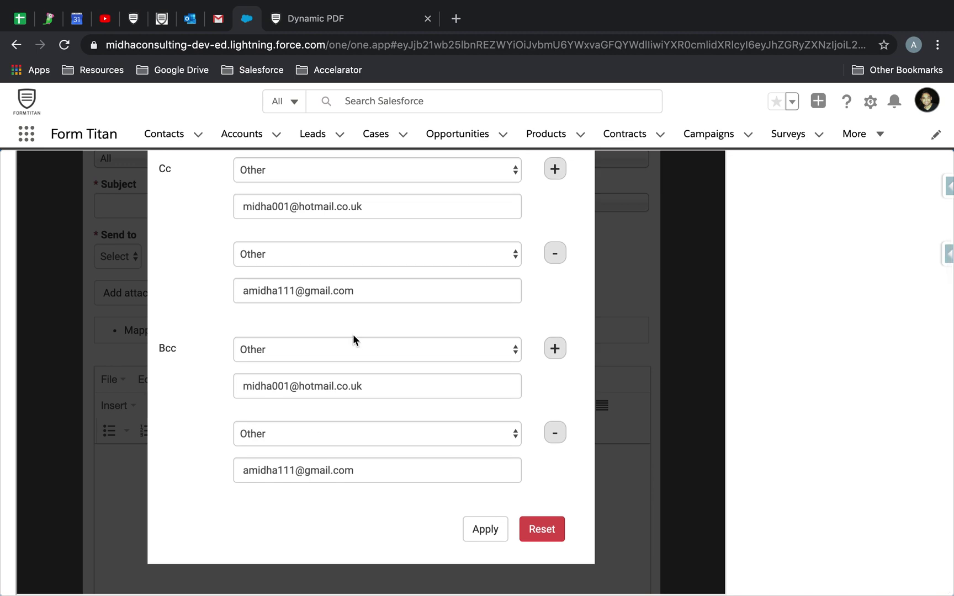
scroll(352, 334, up, 2)
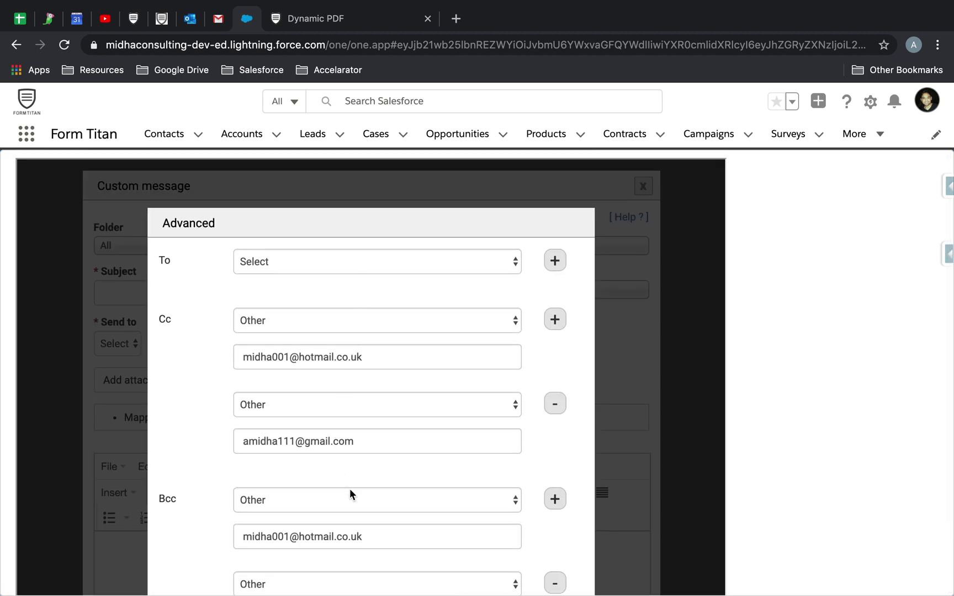
Step: Set the To recipient type to Other, enter the Gmail recipient address, and apply
click(361, 262)
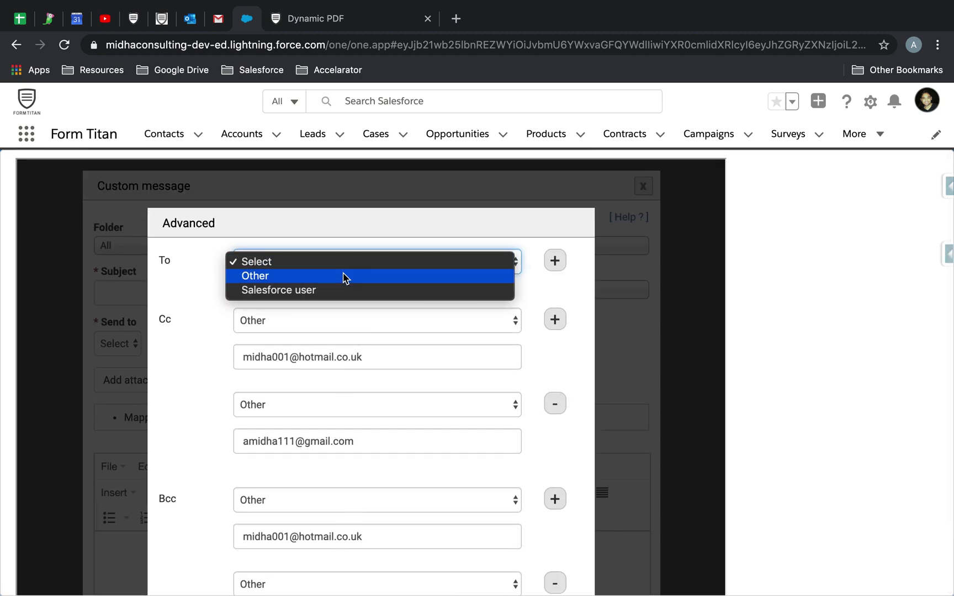
click(345, 276)
click(310, 300)
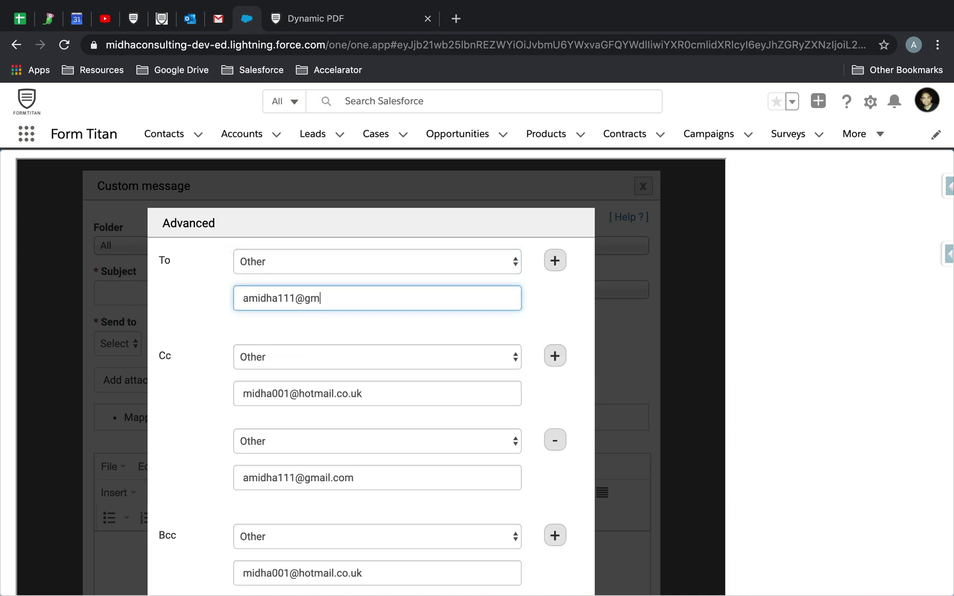
scroll(398, 360, down, 4)
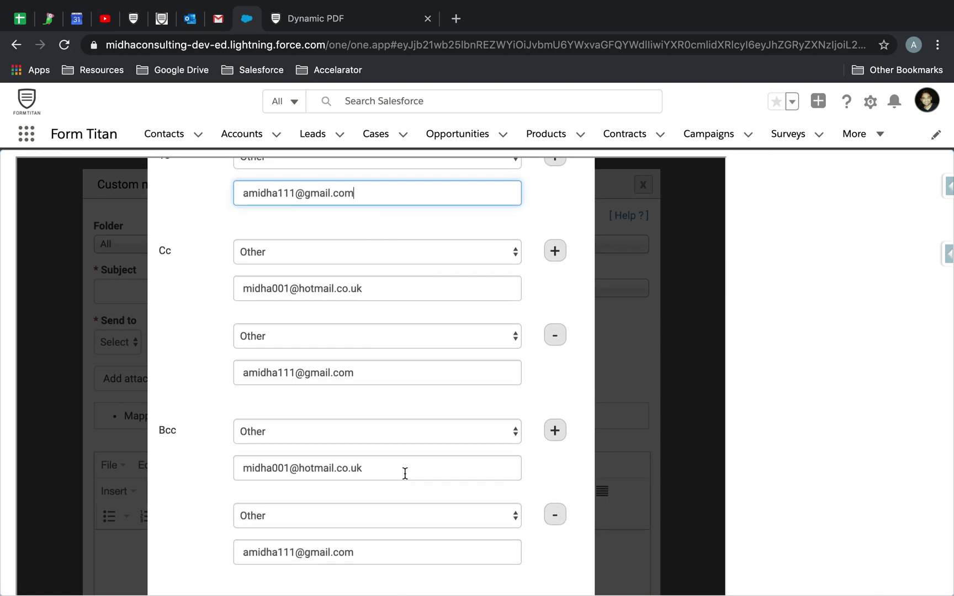
scroll(404, 472, down, 3)
click(487, 527)
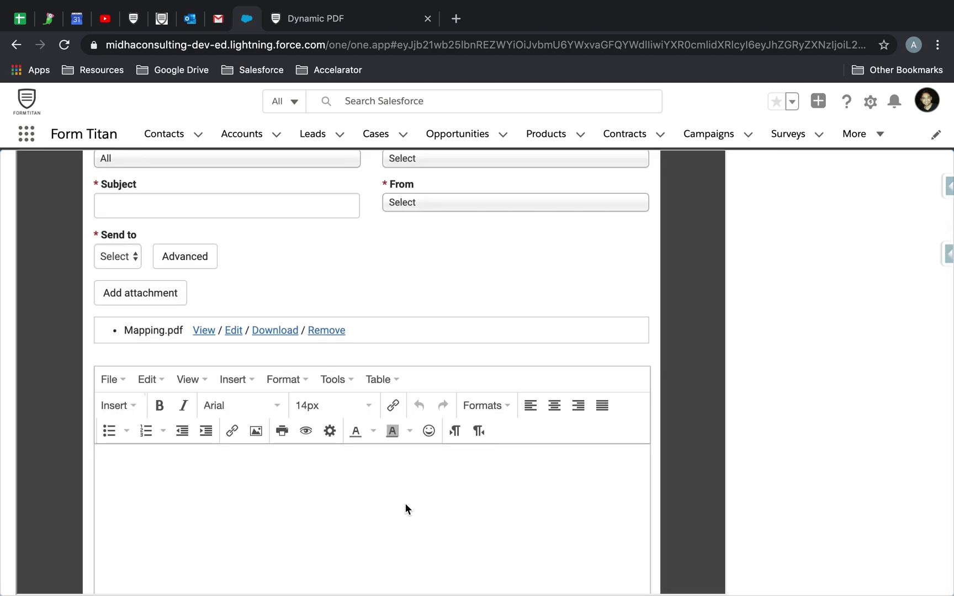
Step: Write body 'DEMO 1234567' and subject 'Demo 123', sending from the custom FormTitan address
text(DEMO 1234567)
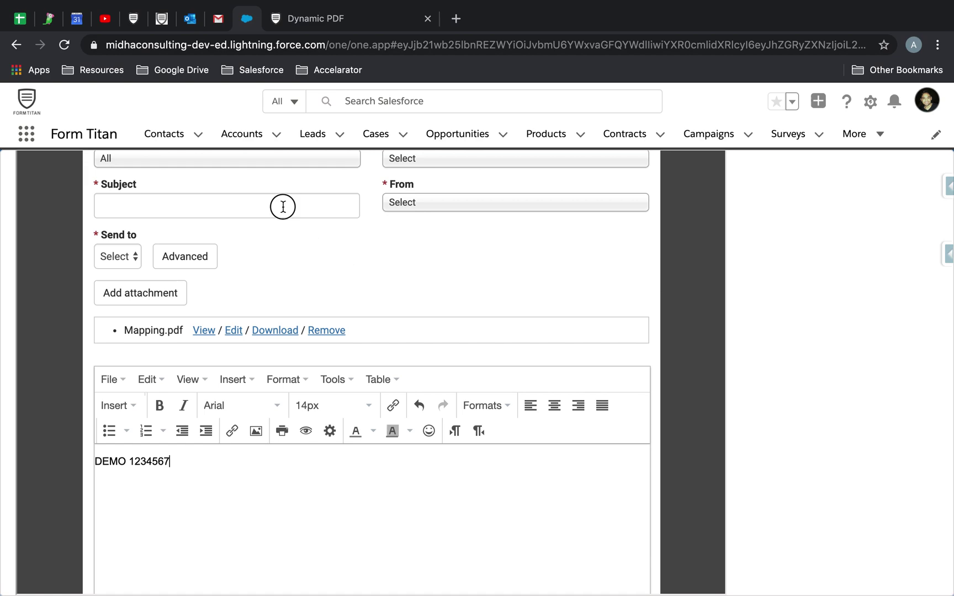
click(283, 207)
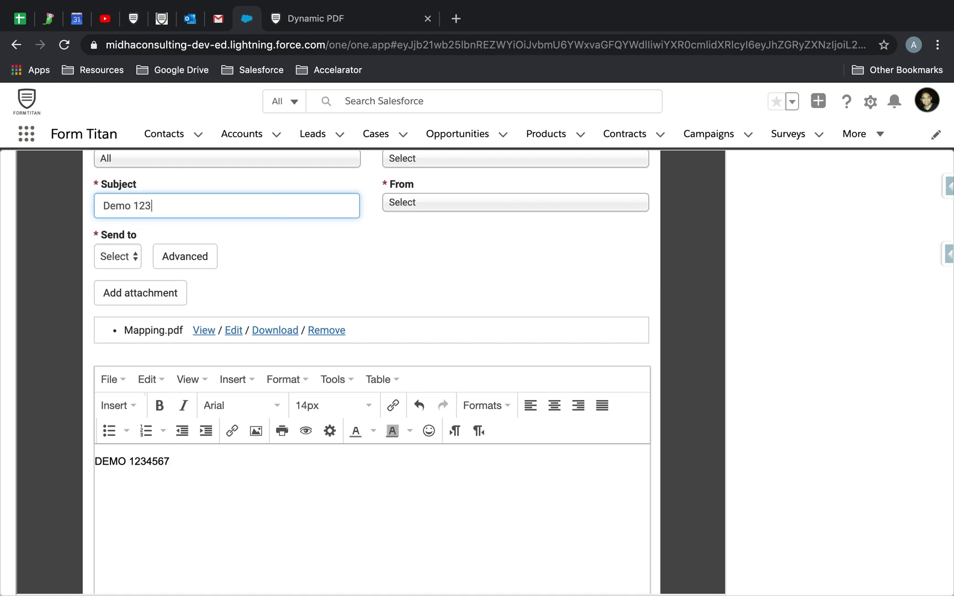
click(505, 213)
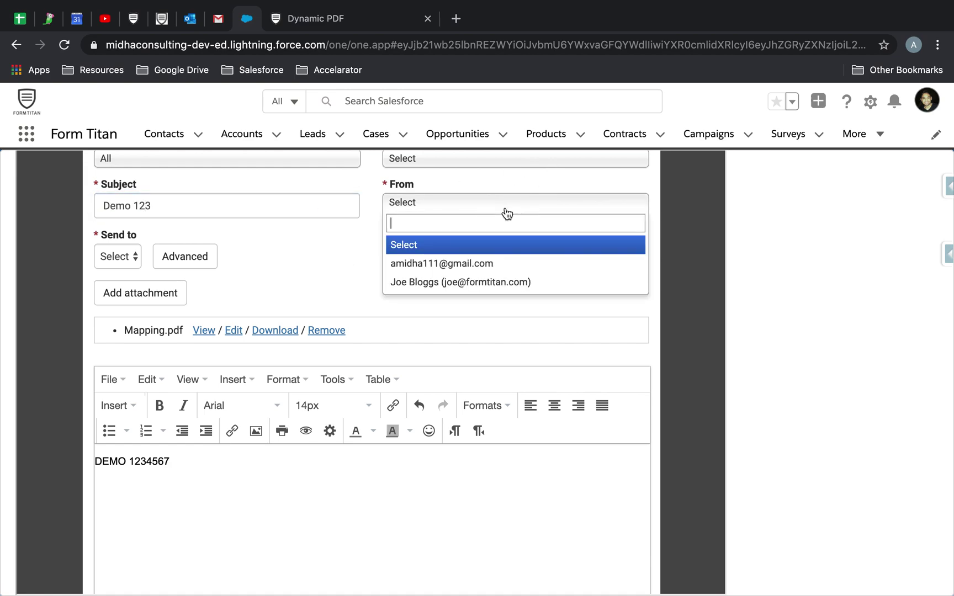
click(454, 283)
Step: Send the email with Mapping.pdf attached
scroll(501, 205, up, 3)
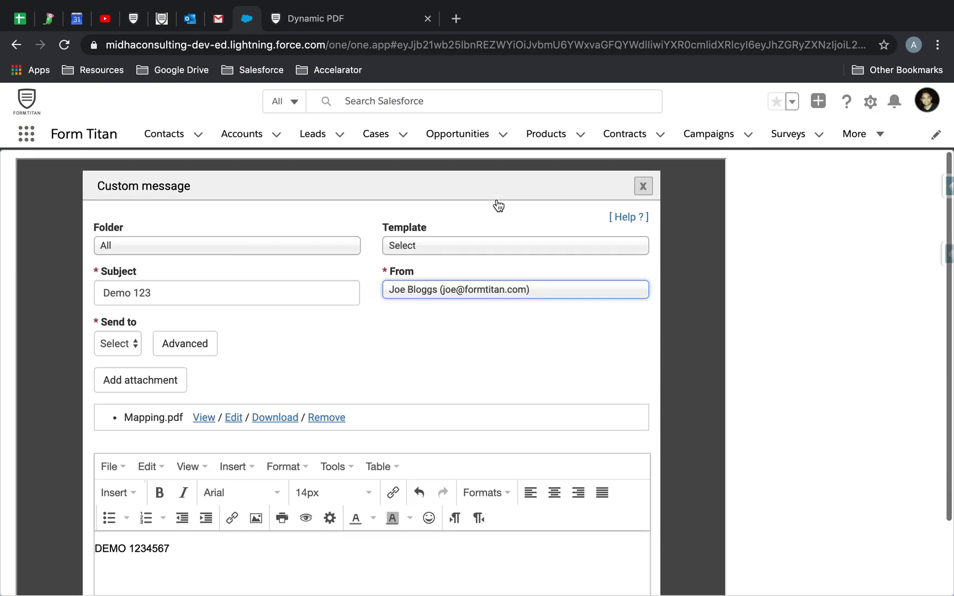
scroll(450, 351, down, 4)
scroll(450, 351, down, 3)
click(609, 554)
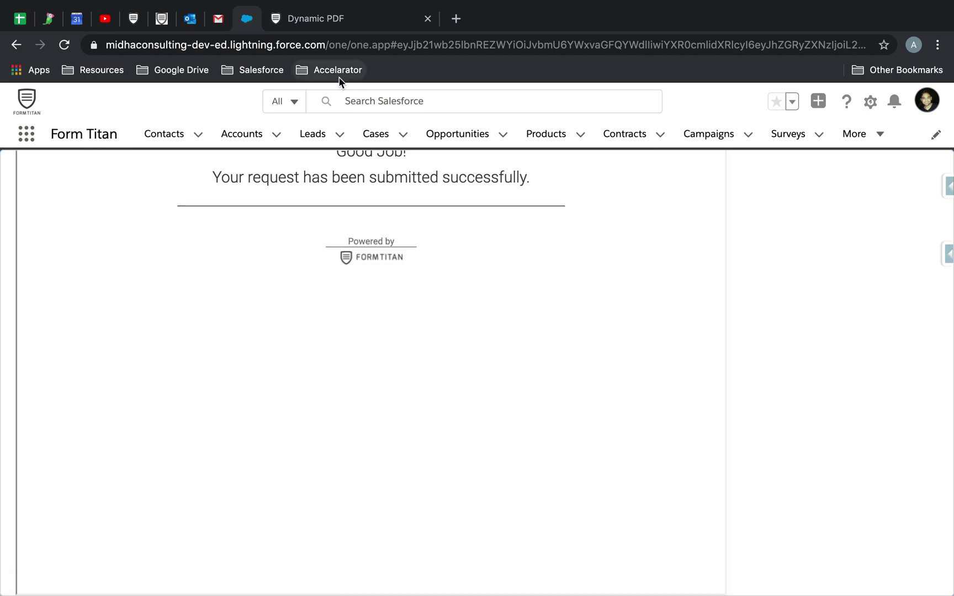
click(222, 21)
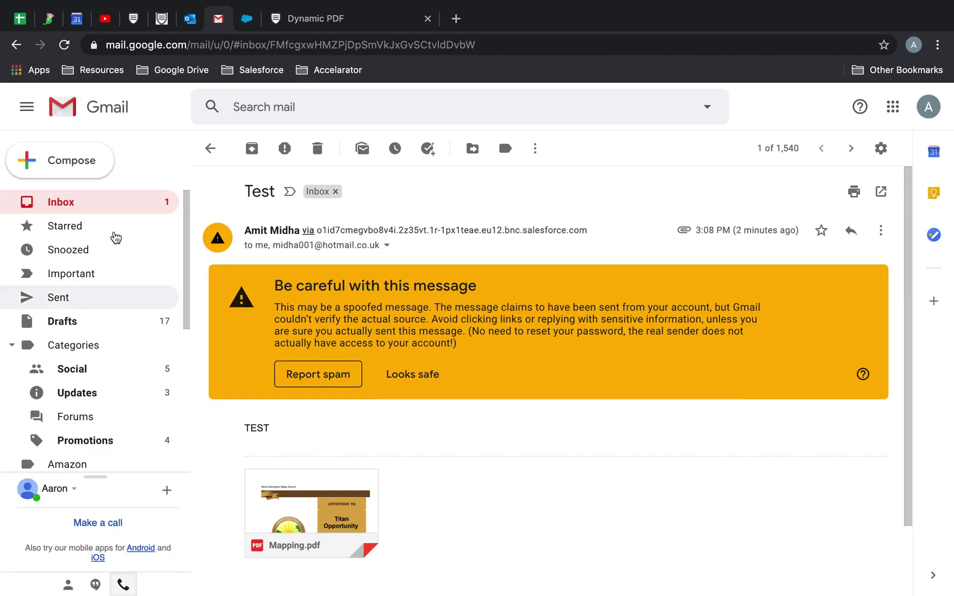
Step: Open the Demo 123 email in the Gmail inbox and check its sender and To/Cc recipients
click(107, 208)
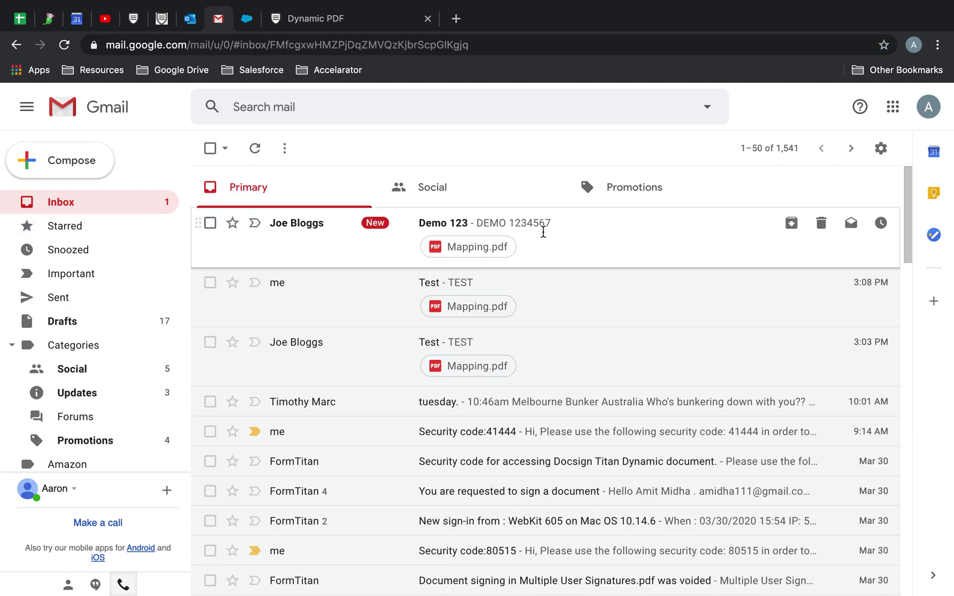
click(543, 232)
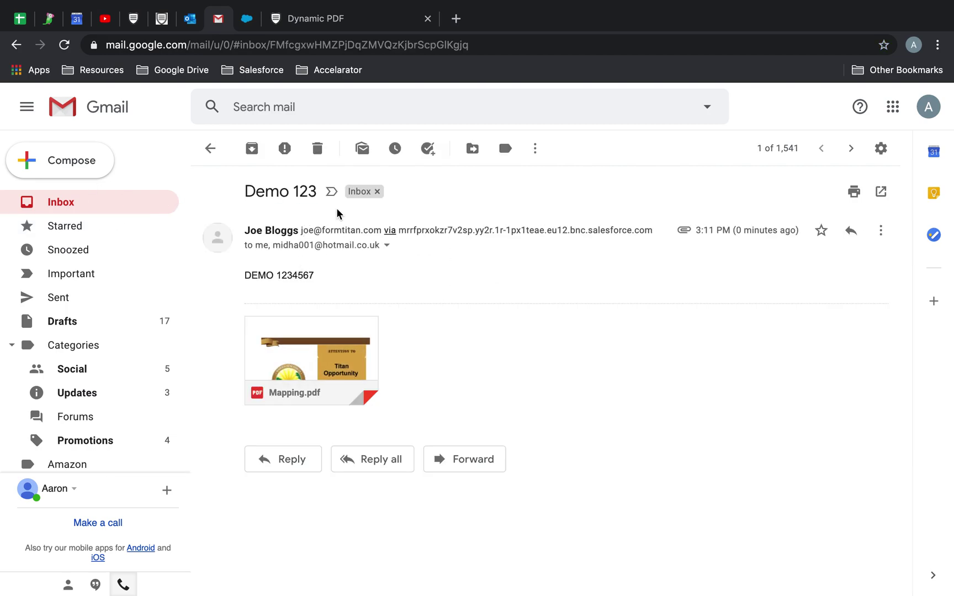
click(387, 247)
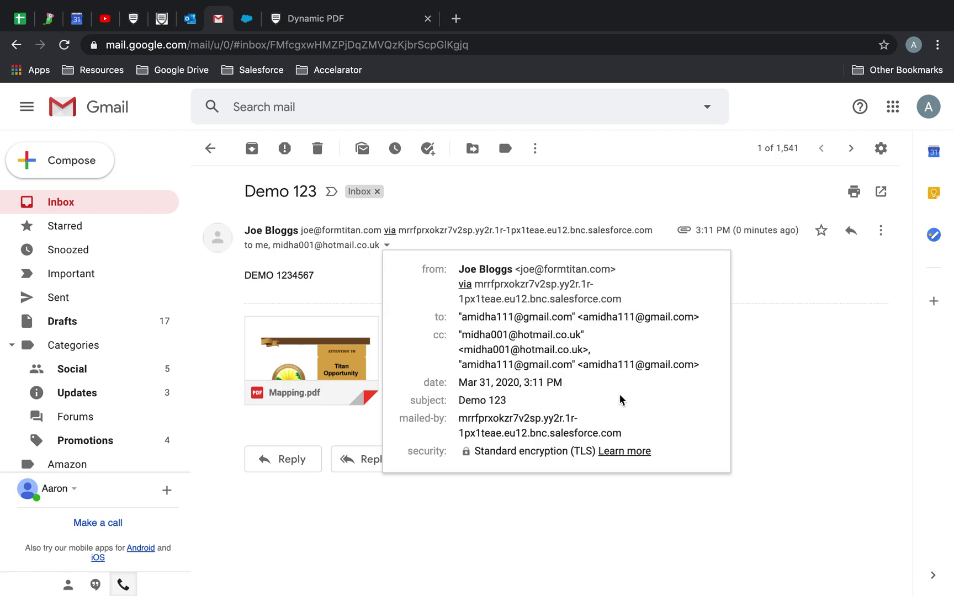
click(332, 367)
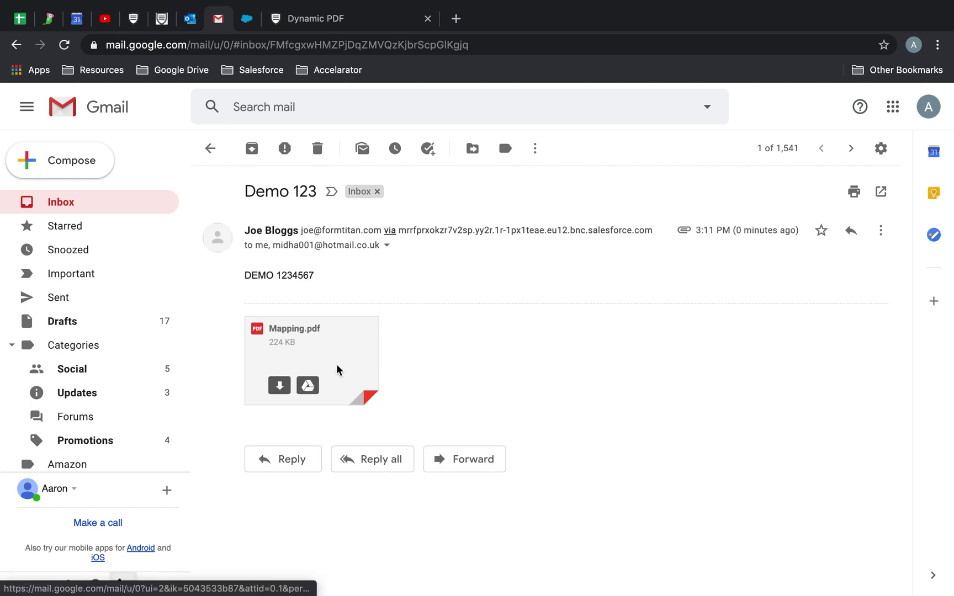
Step: Preview the attached Mapping.pdf and close the preview
click(337, 367)
scroll(470, 393, down, 10)
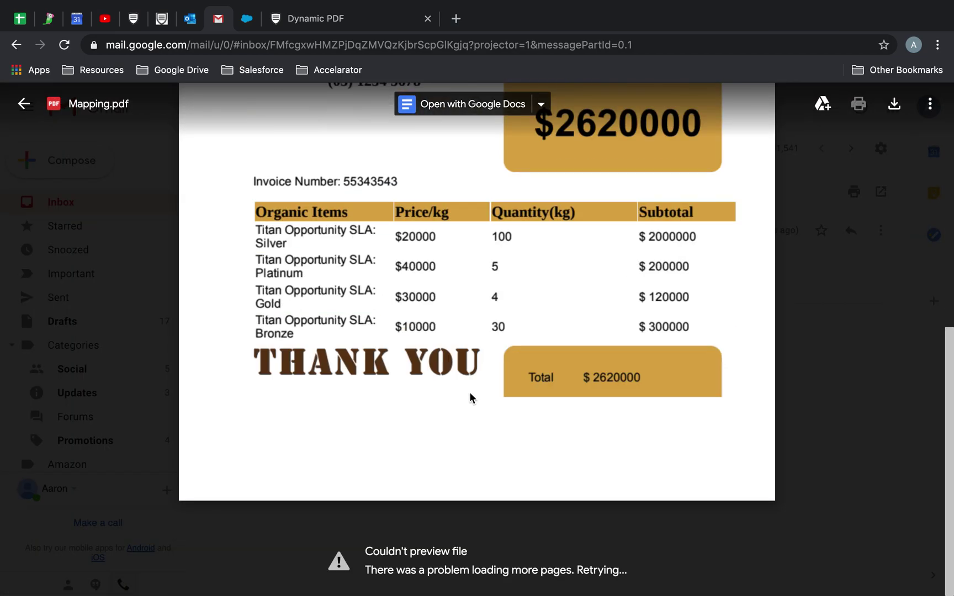
scroll(469, 397, up, 10)
key(Escape)
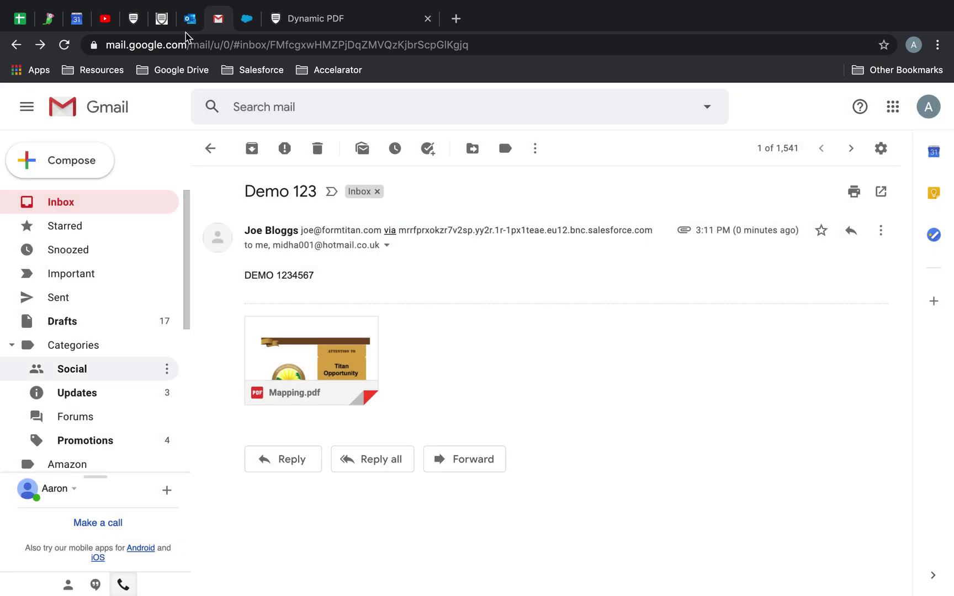
click(193, 22)
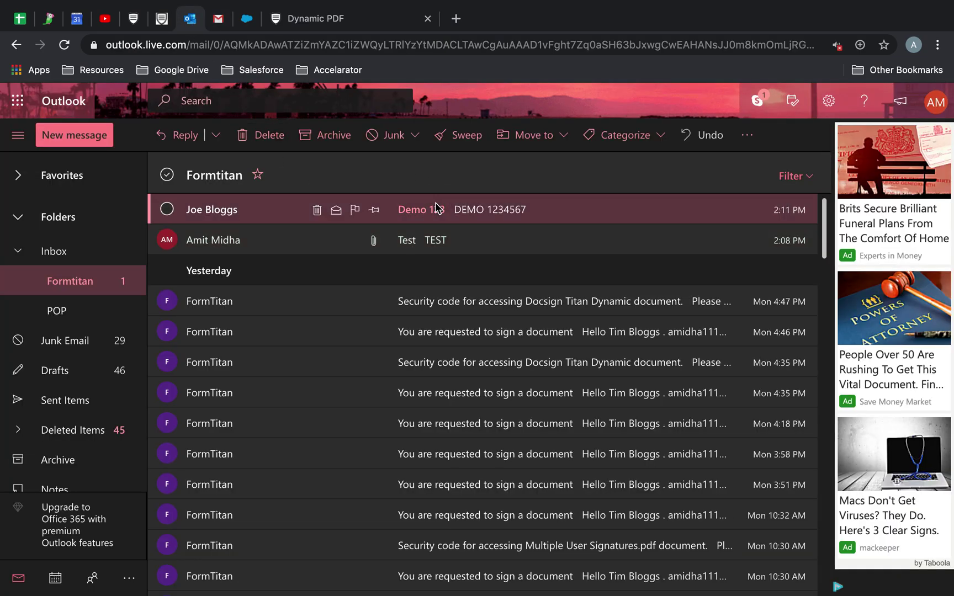
Step: Open the Demo 123 message in Outlook and preview its 225 KB Mapping.pdf attachment
click(436, 207)
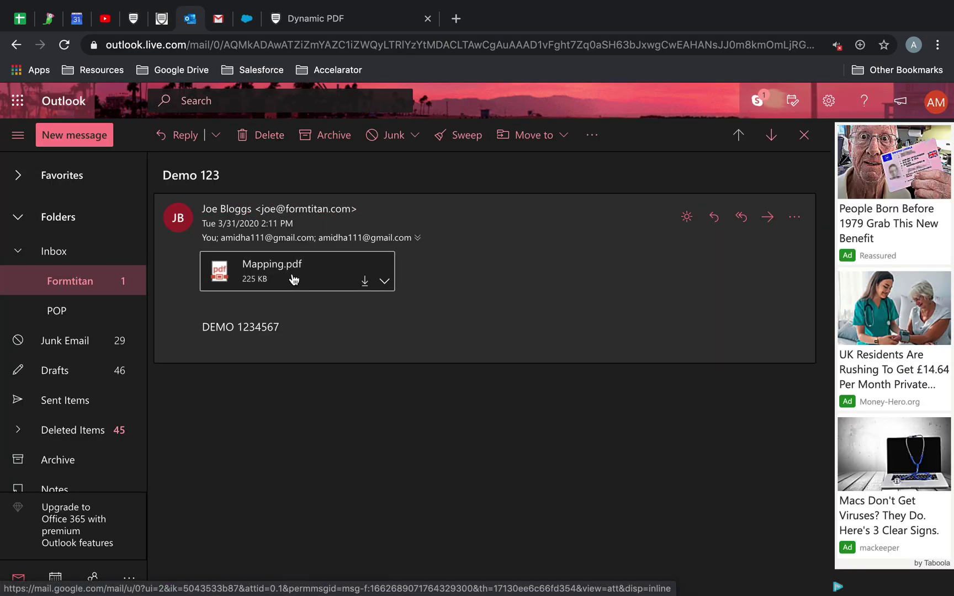
click(294, 279)
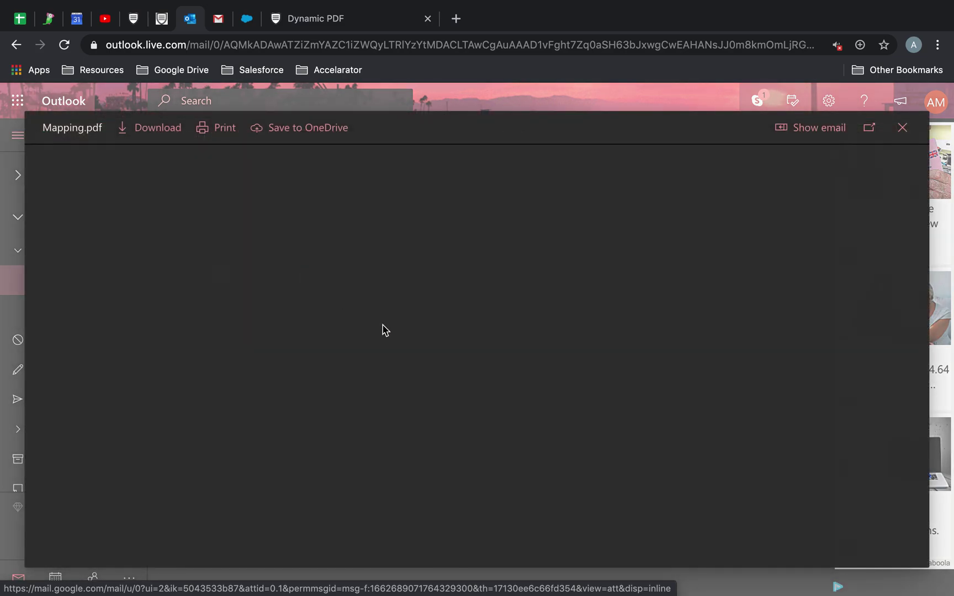
click(901, 129)
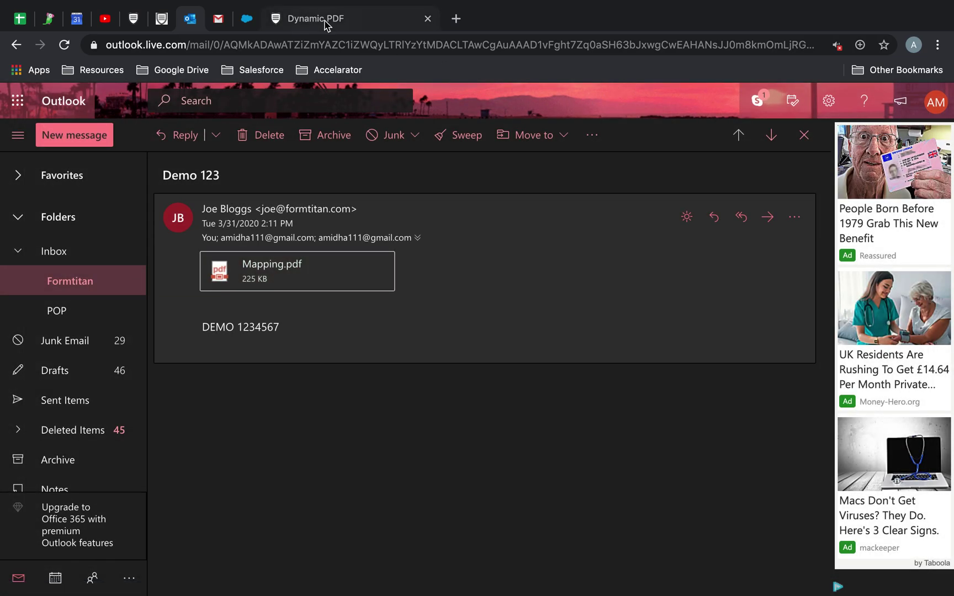
click(246, 19)
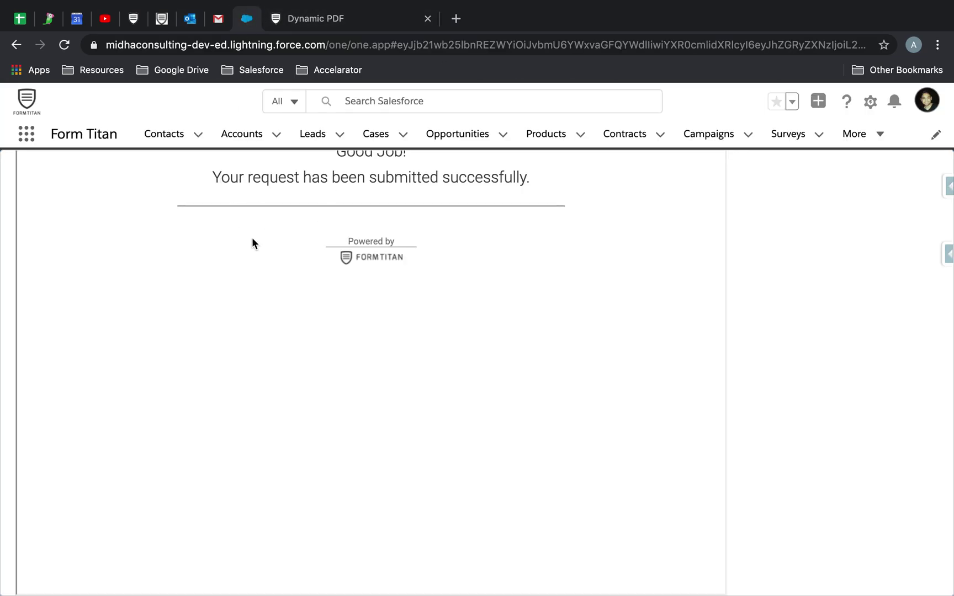